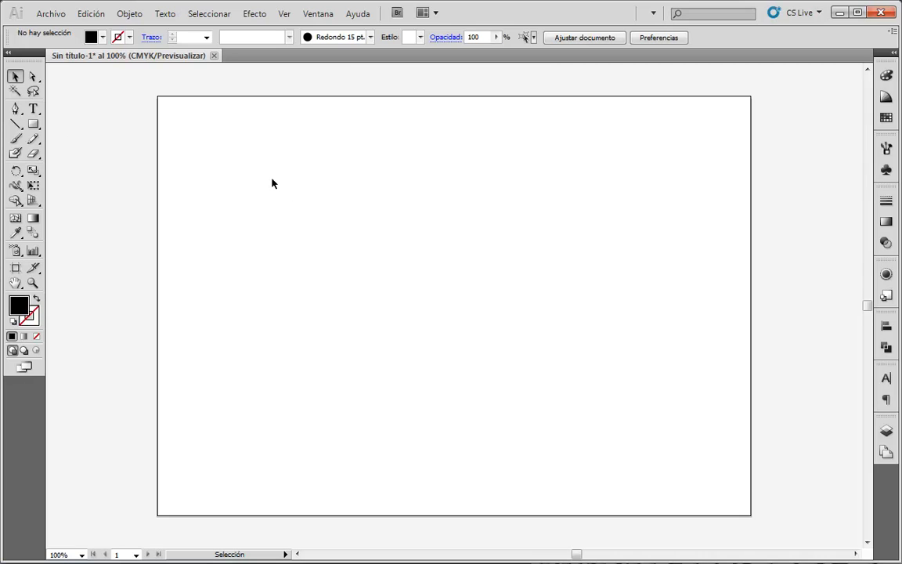
Paint a wavy stroke across the artboard's upper half with the Paintbrush and 15 pt round brush, and inspect its path in outline view
left_click(16, 138)
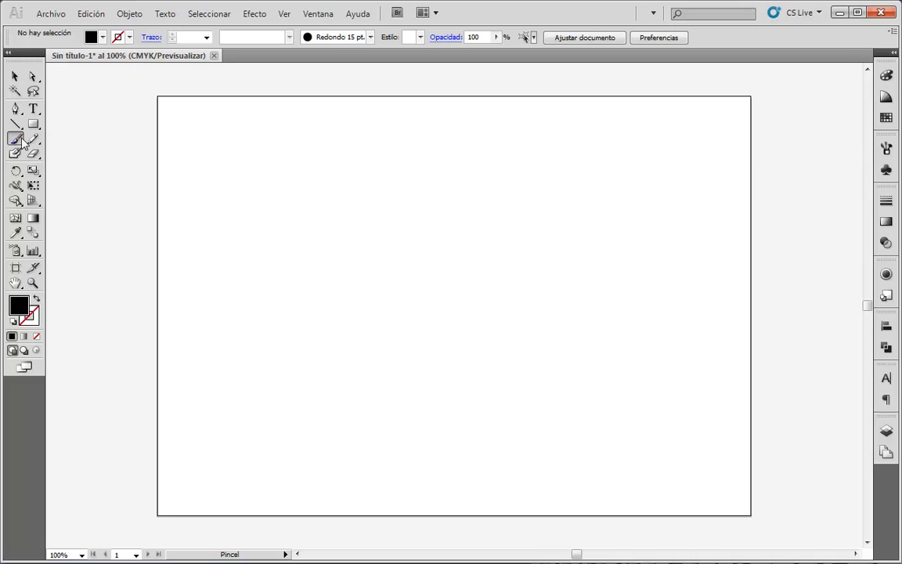
left_click(888, 153)
left_click(847, 163)
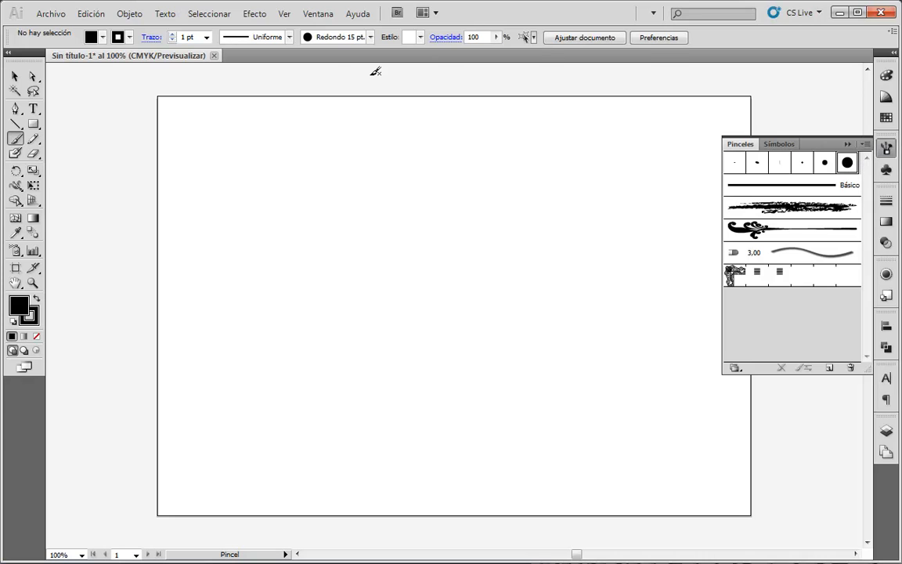
mouse_move(202, 265)
left_mouse_down()
mouse_move(224, 155)
mouse_move(317, 317)
mouse_move(370, 136)
mouse_move(411, 268)
mouse_move(500, 290)
mouse_move(493, 151)
mouse_move(558, 159)
mouse_move(591, 277)
mouse_move(623, 192)
mouse_move(685, 140)
left_mouse_up()
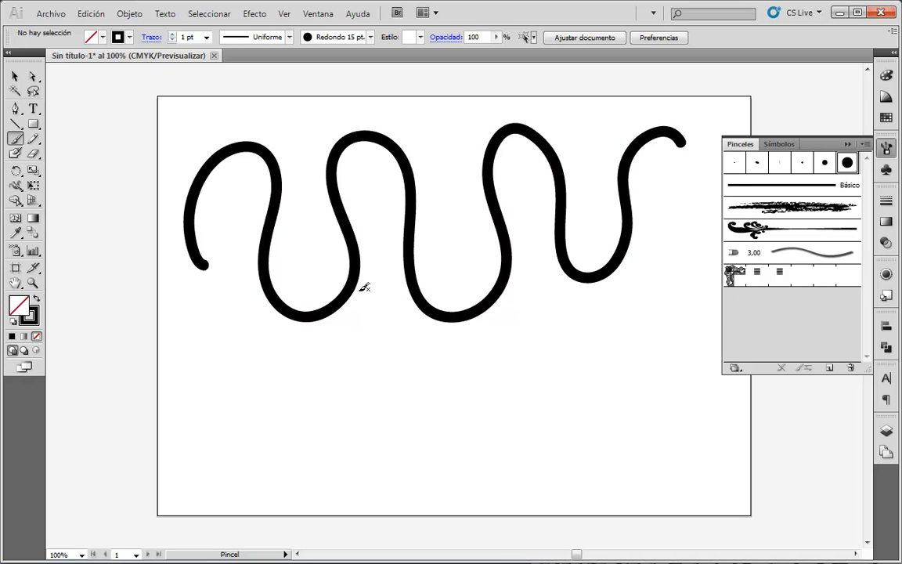
left_click(889, 148)
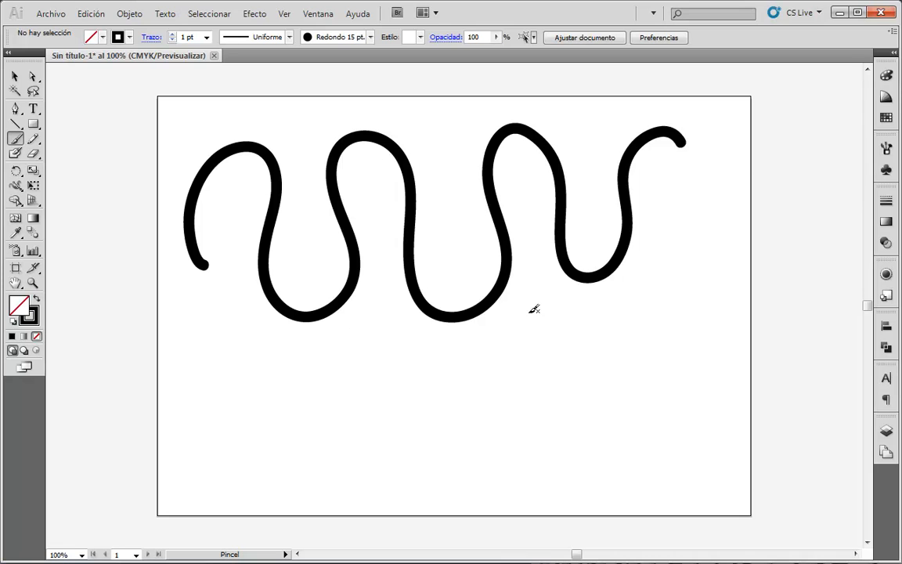
key("ctrl+y")
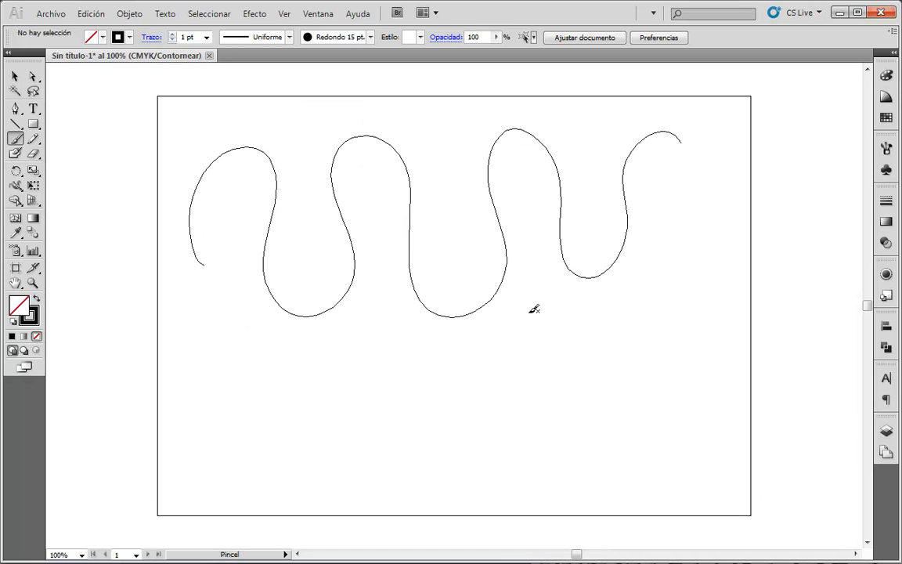
left_click(15, 77)
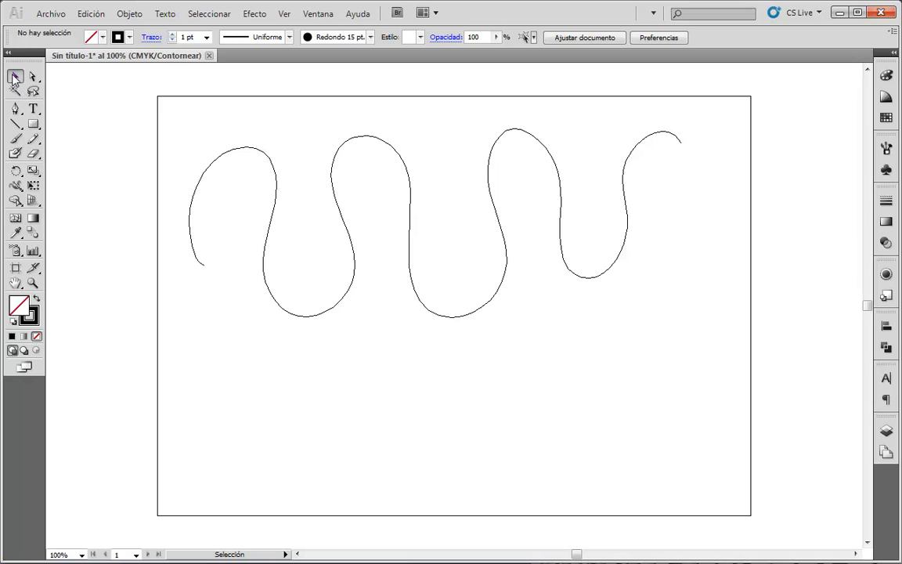
left_click(337, 155)
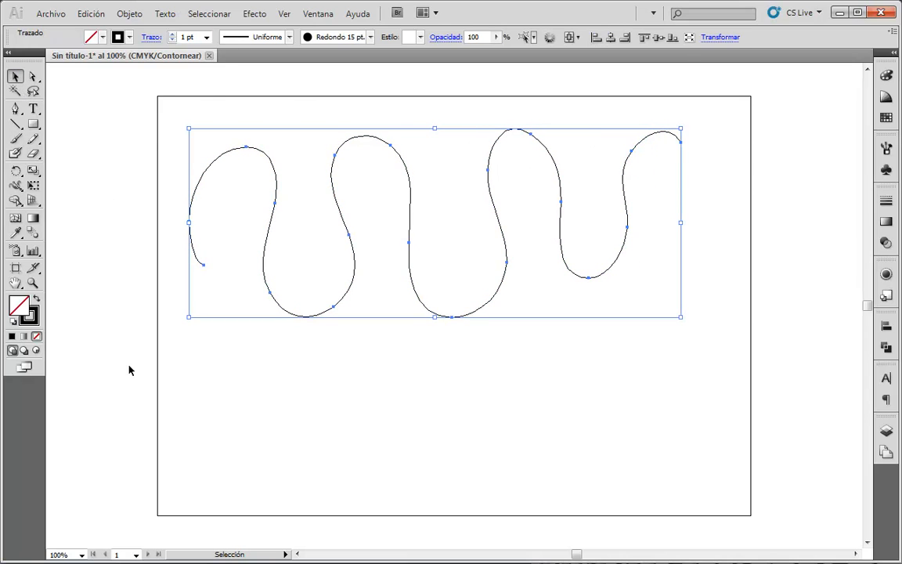
key("ctrl+y")
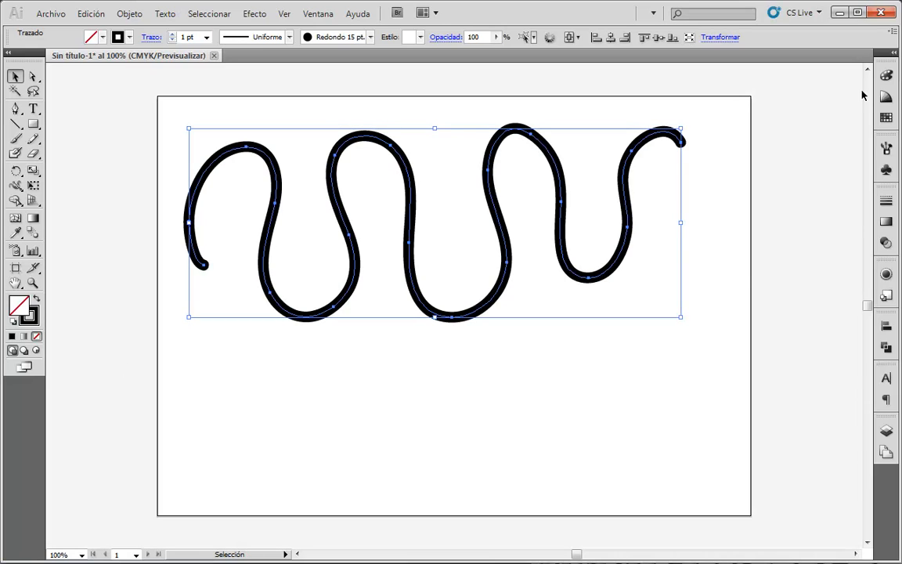
Try the charcoal-style art brush on the selected wavy path and restore its 15 pt round brush
left_click(886, 148)
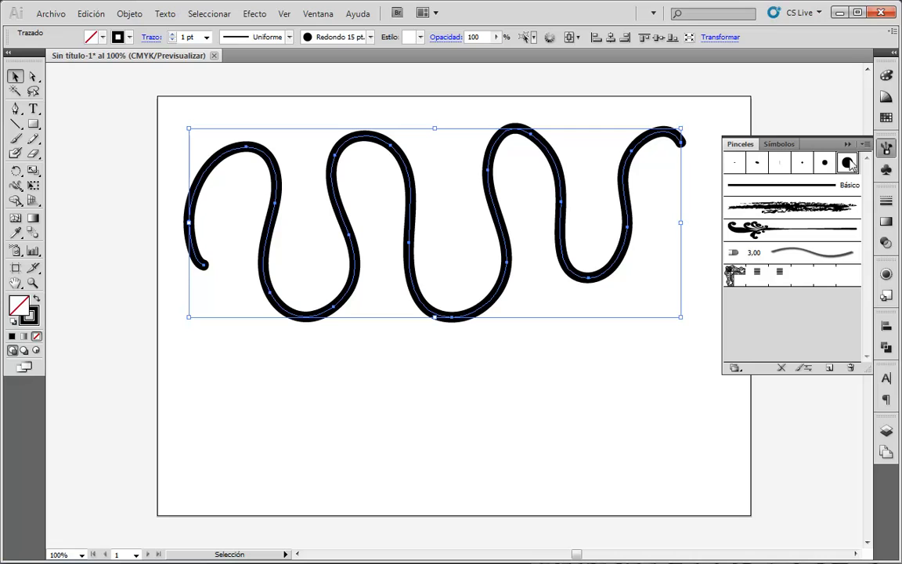
left_click(837, 210)
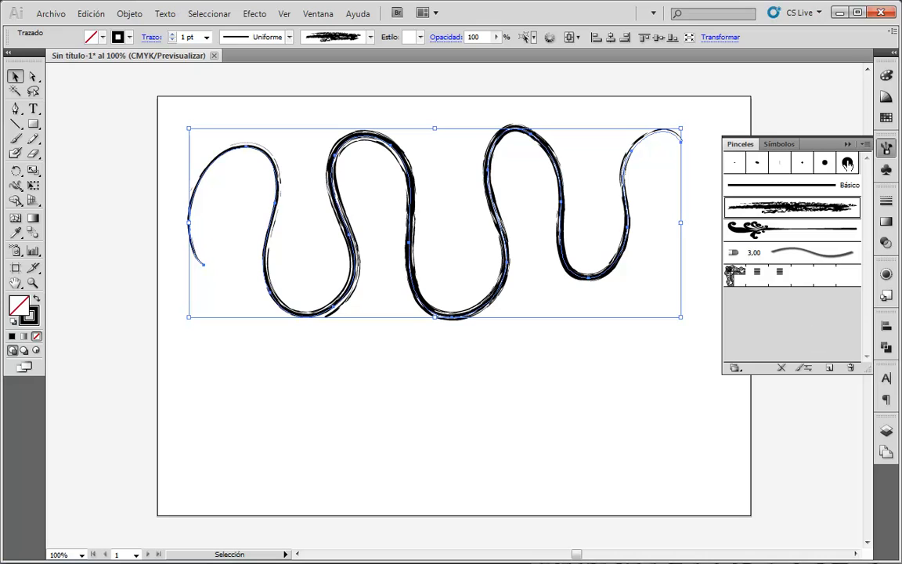
left_click(848, 163)
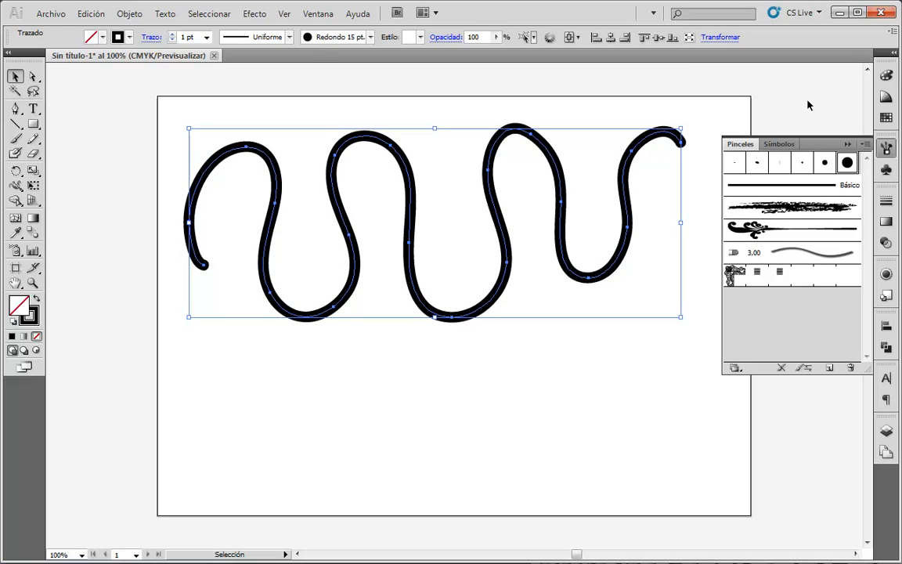
left_click(771, 128)
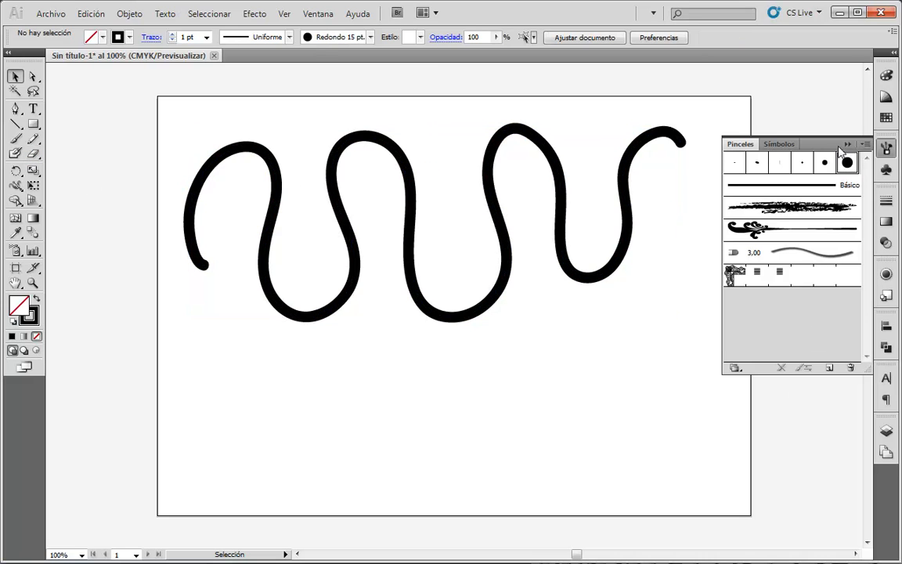
left_click(886, 148)
Paint a second wavy stroke below the first with the Blob Brush and compare both in outline view
left_click(16, 153)
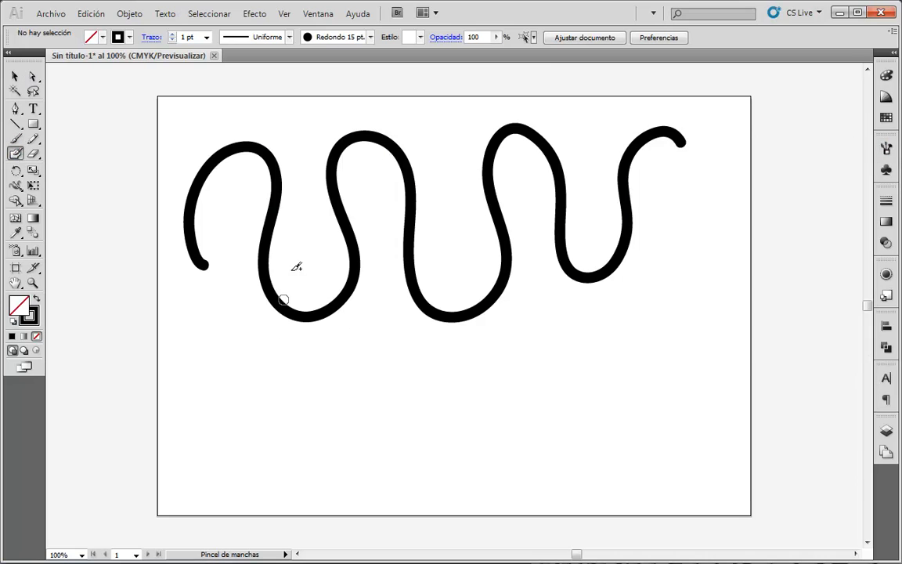
mouse_move(214, 433)
left_mouse_down()
mouse_move(220, 368)
mouse_move(332, 478)
mouse_move(352, 380)
mouse_move(412, 370)
mouse_move(442, 482)
mouse_move(550, 329)
mouse_move(632, 454)
mouse_move(691, 362)
mouse_move(716, 257)
left_mouse_up()
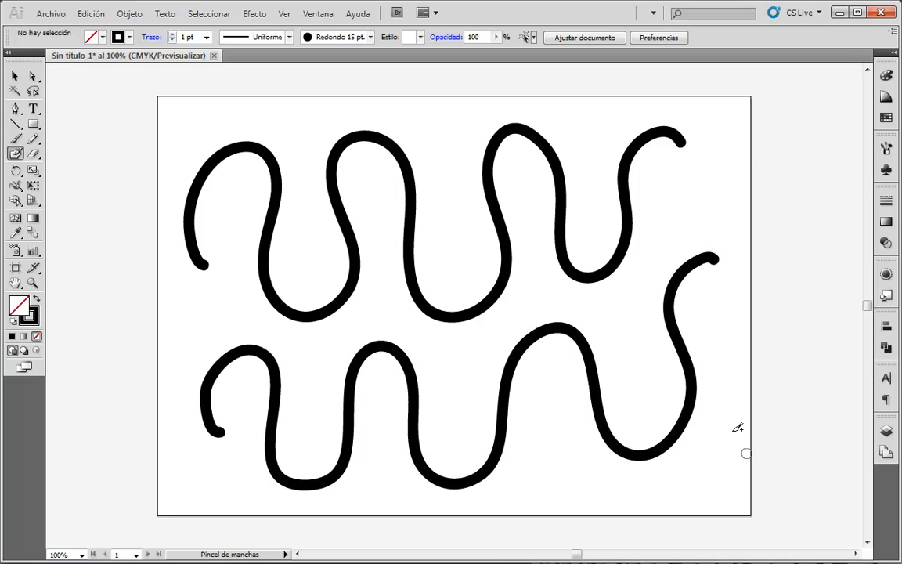
left_click(15, 77)
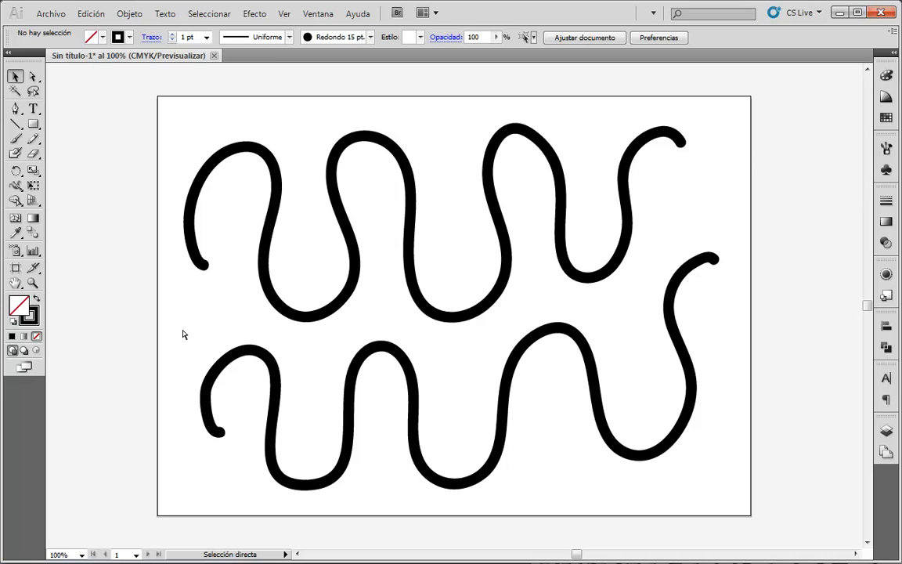
key("ctrl+y")
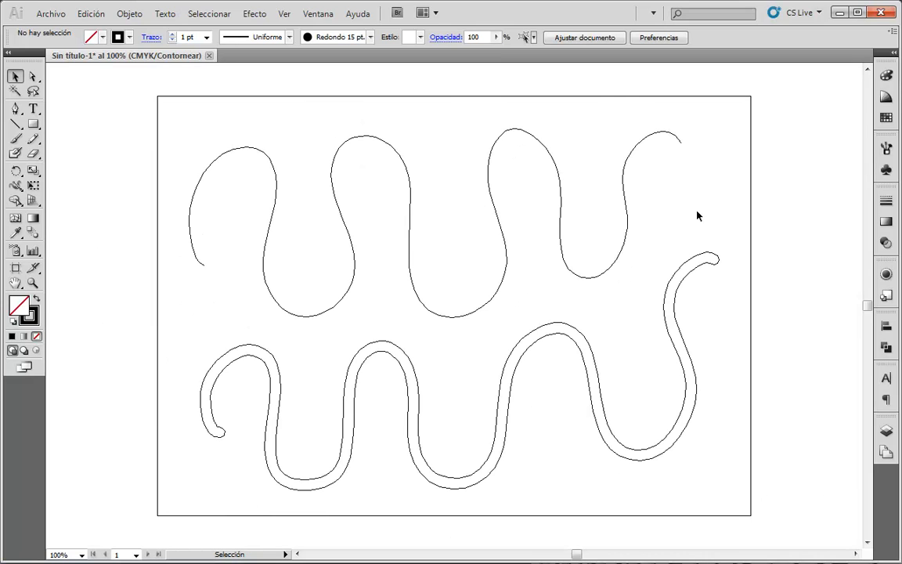
left_click(707, 257)
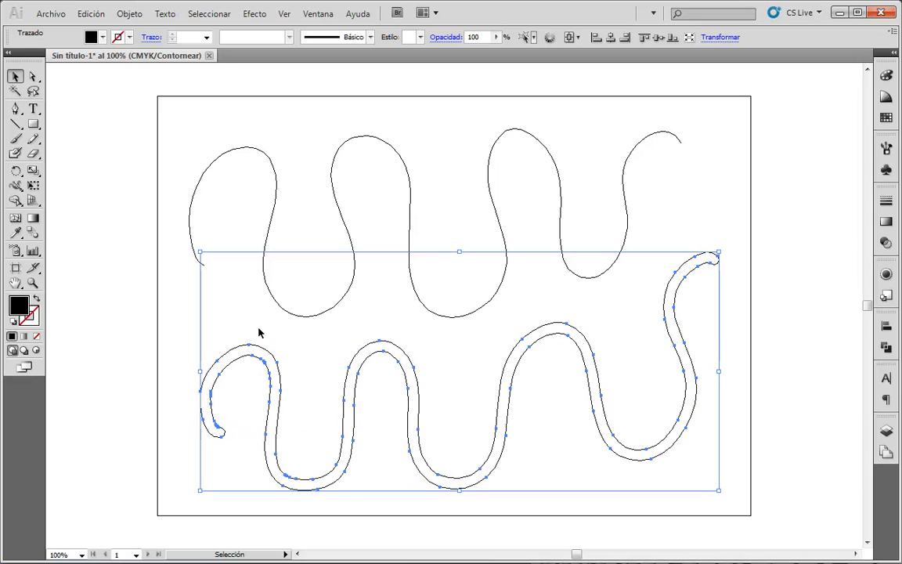
left_click(740, 203)
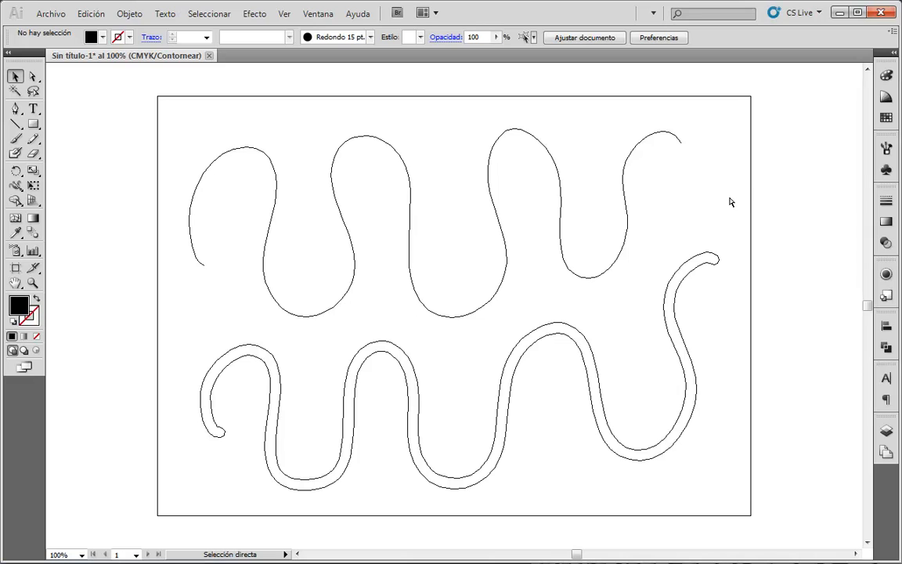
key("ctrl+y")
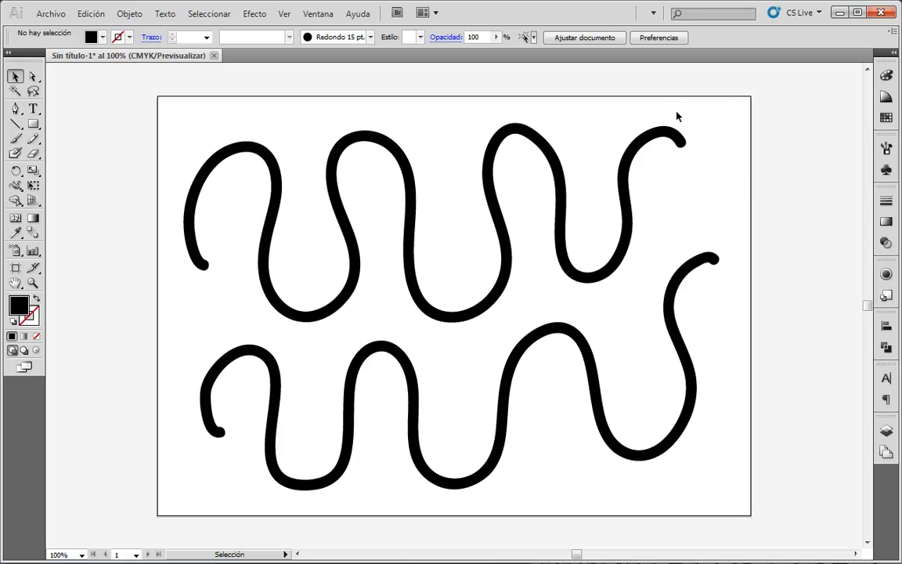
Expand the appearance of the upper wavy stroke and select each stroke in turn to compare their outlines
mouse_move(683, 112)
left_mouse_down()
mouse_move(657, 191)
mouse_move(678, 148)
left_mouse_up()
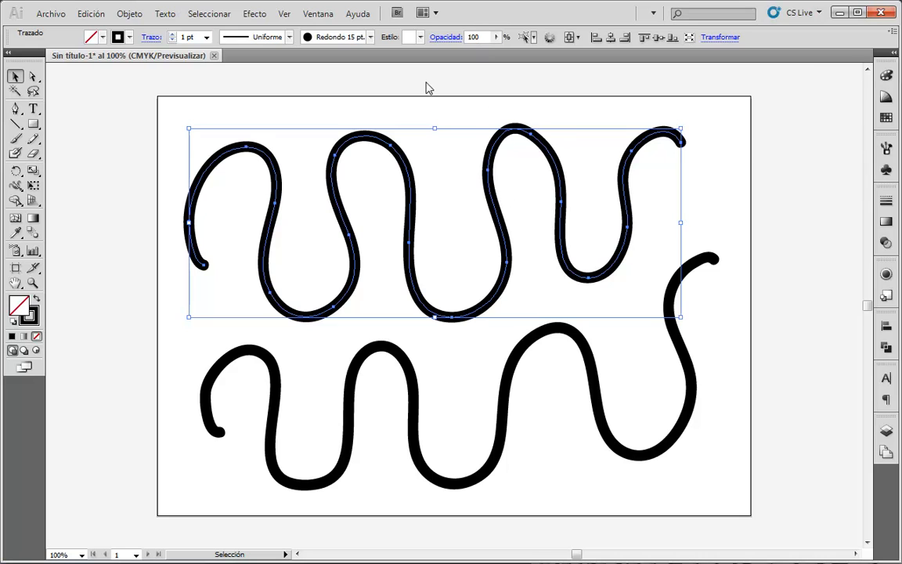
left_click(131, 14)
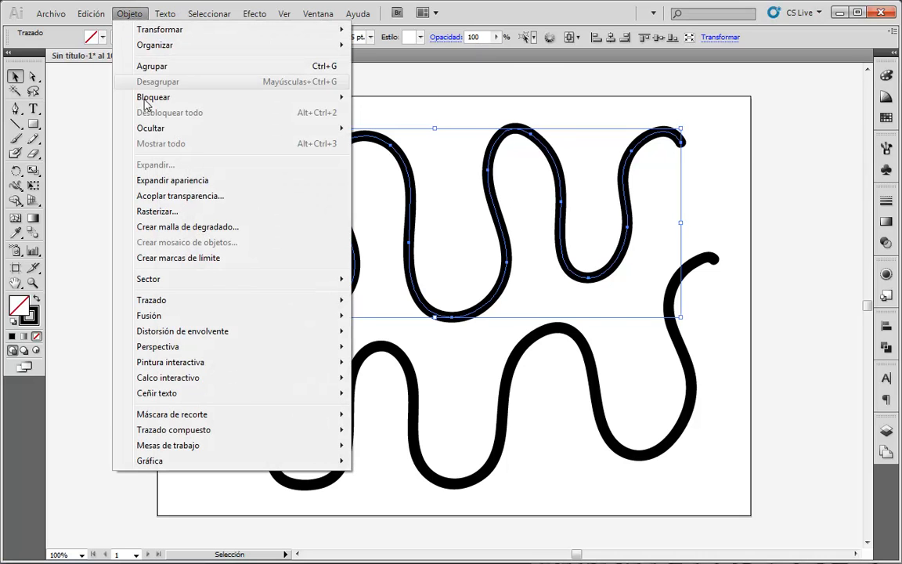
left_click(183, 181)
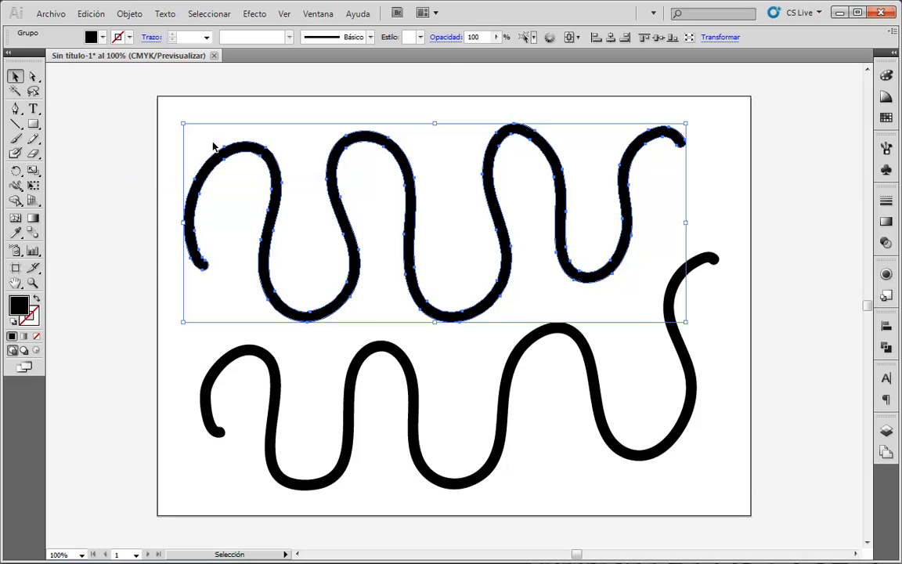
left_click(714, 266)
left_click(680, 141)
left_click(714, 258)
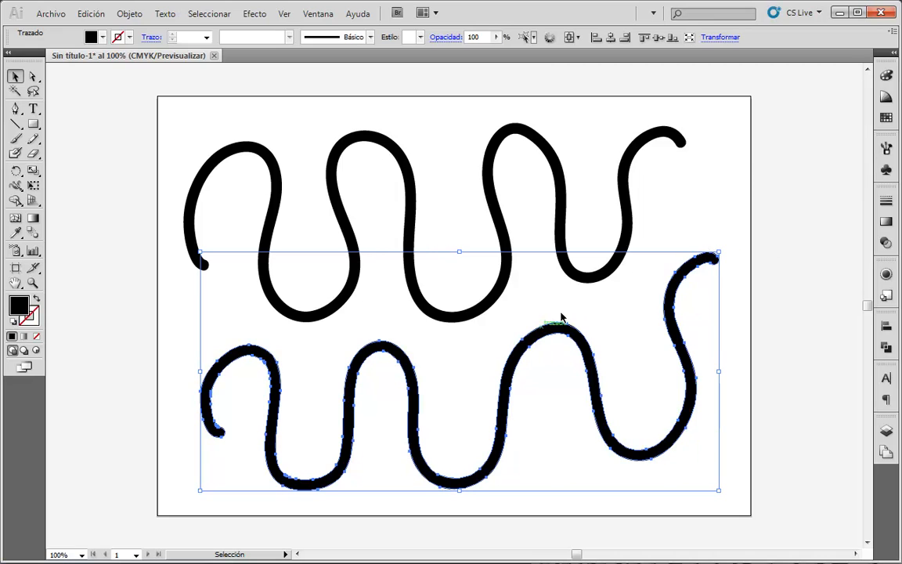
left_click(628, 184)
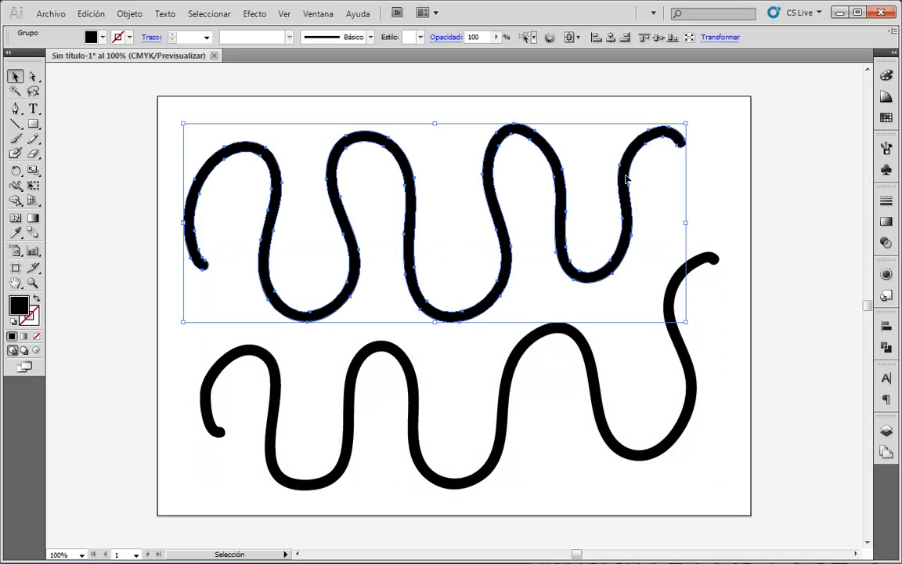
Delete both wavy strokes from the artboard
left_click(708, 129)
left_click(680, 141)
key("Delete")
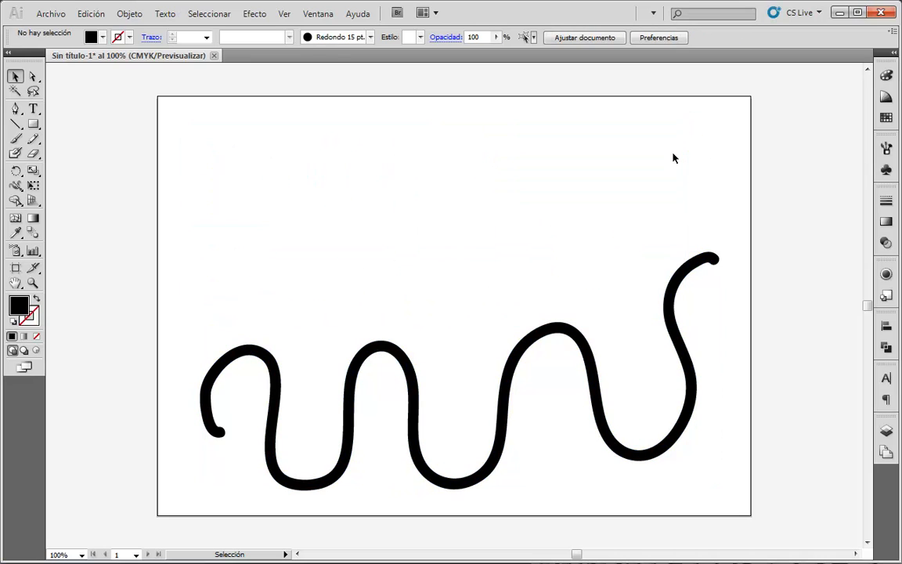
left_click(678, 305)
key("Delete")
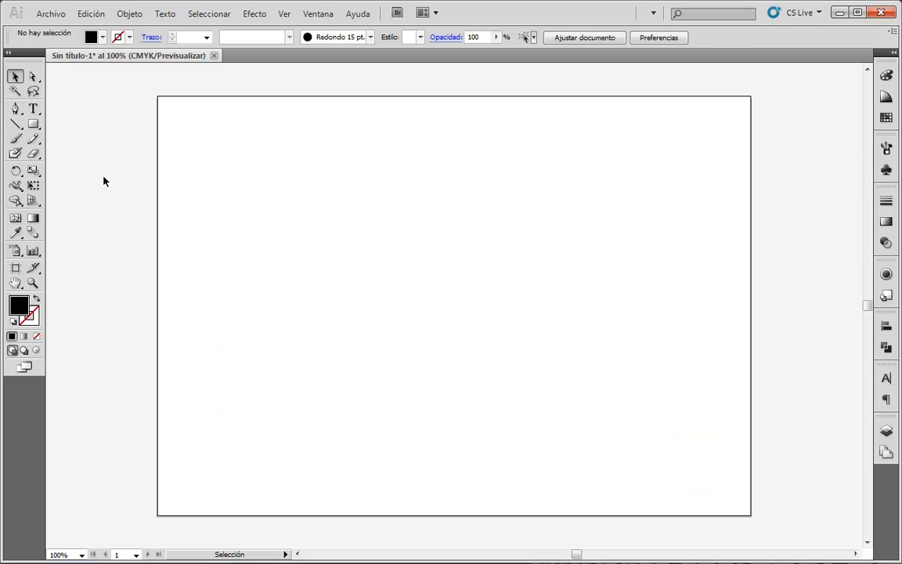
Enable "Mantener seleccionado" and "Combinar sólo con selección" in the Blob Brush tool options
left_click(14, 154)
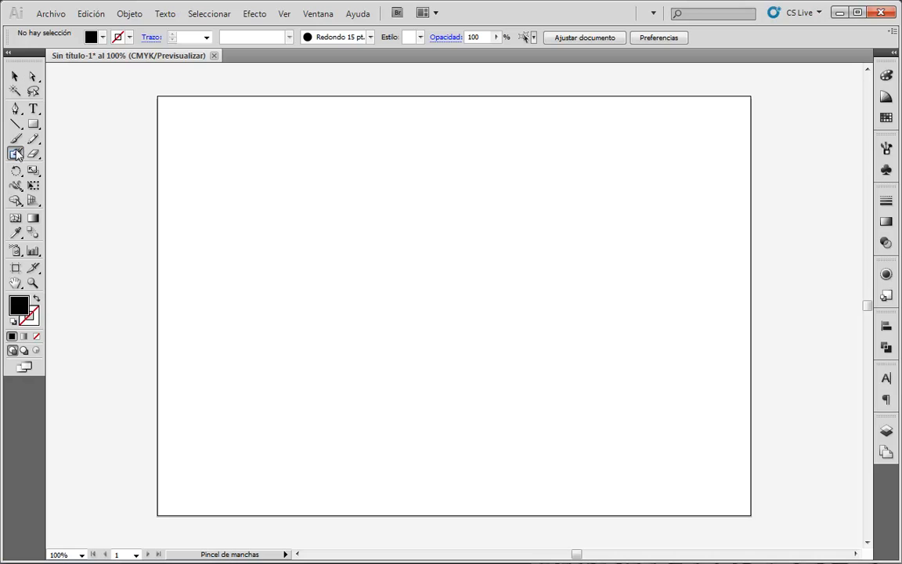
double_click(14, 155)
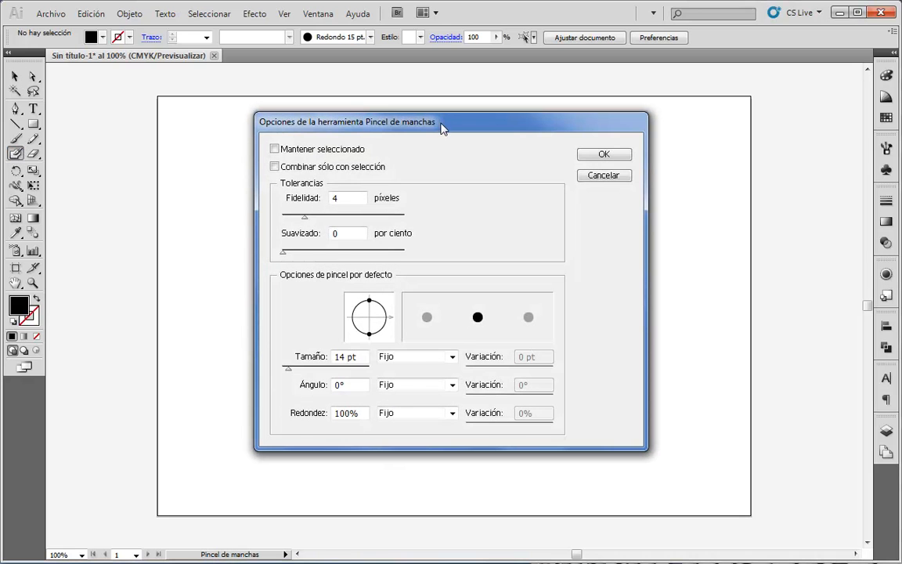
mouse_move(440, 128)
left_mouse_down()
mouse_move(270, 90)
mouse_move(273, 101)
left_mouse_up()
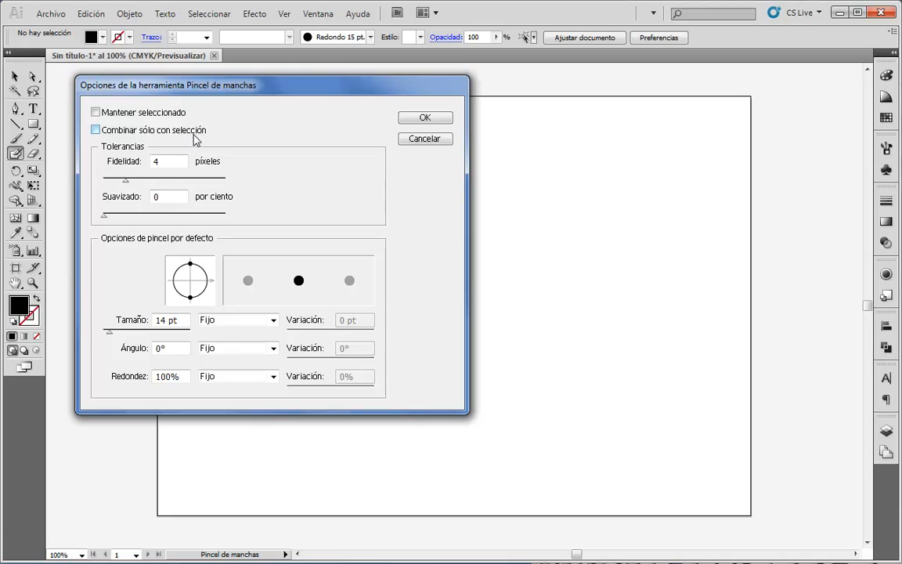
left_click(97, 114)
left_click(96, 130)
left_click(424, 117)
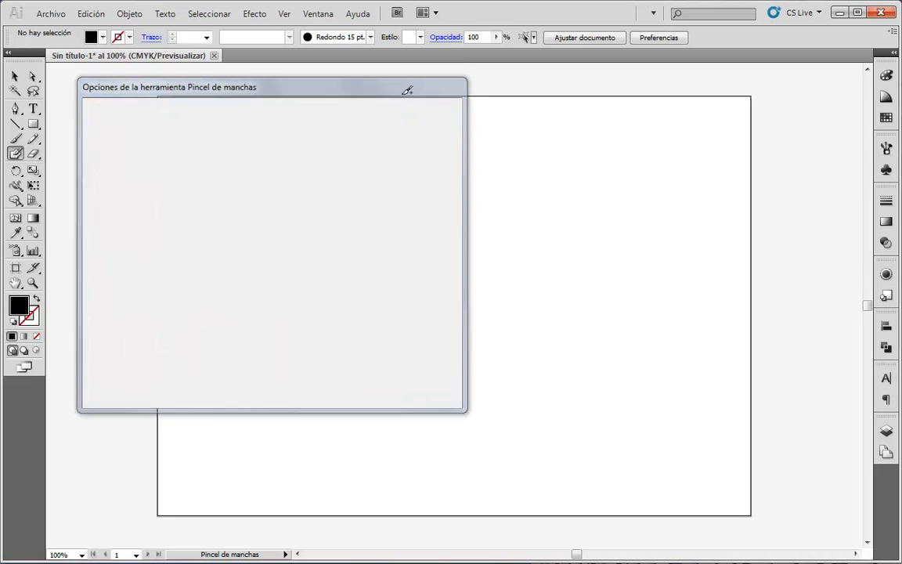
Paint a curvy Blob Brush stroke, merge a short crossing stroke near its end, check the outline, and scribble more along it
mouse_move(274, 304)
left_mouse_down()
mouse_move(276, 260)
mouse_move(385, 364)
mouse_move(445, 250)
mouse_move(558, 327)
left_mouse_up()
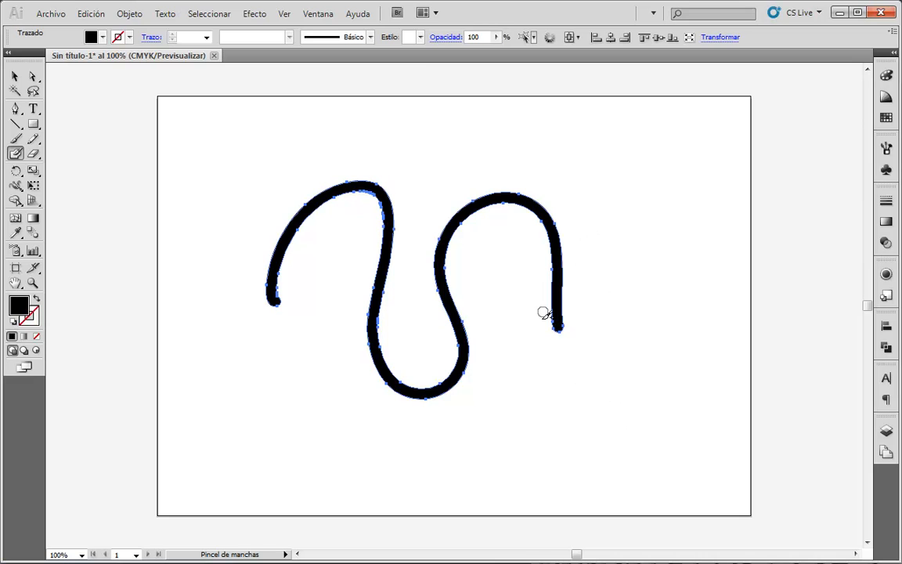
mouse_move(539, 321)
left_mouse_down()
mouse_move(606, 270)
mouse_move(616, 283)
left_mouse_up()
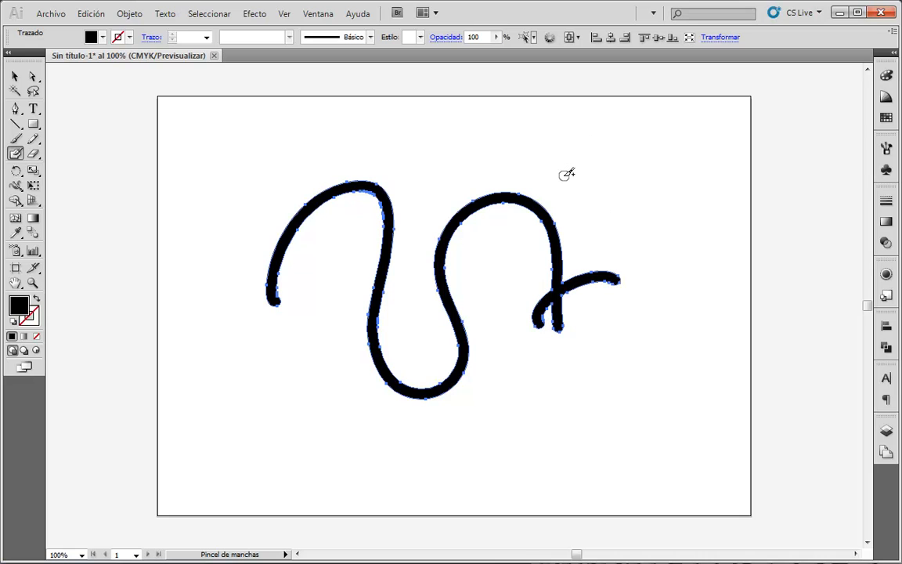
key("ctrl+y")
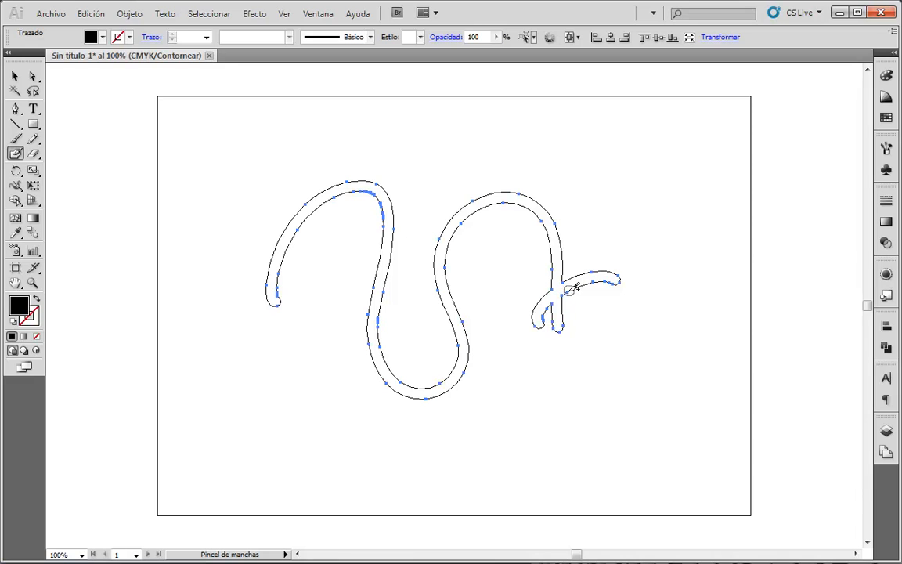
key("ctrl+y")
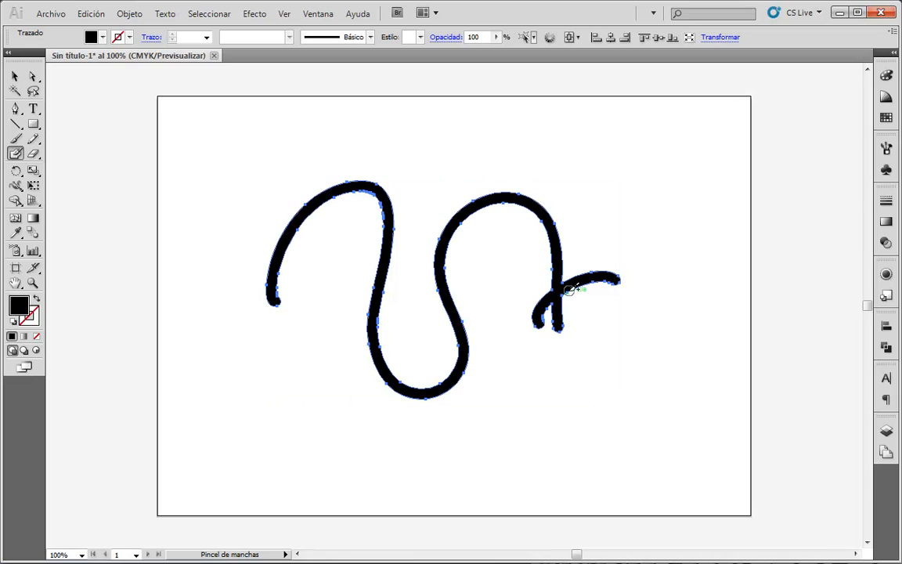
mouse_move(533, 175)
left_mouse_down()
mouse_move(458, 222)
mouse_move(430, 268)
mouse_move(432, 353)
mouse_move(370, 370)
mouse_move(356, 297)
mouse_move(390, 234)
left_mouse_up()
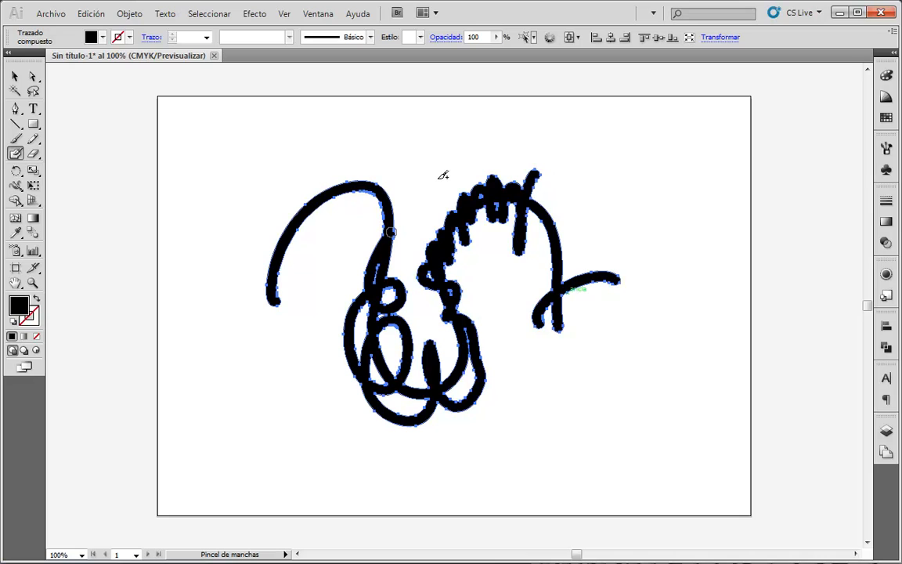
Examine the scribbled Blob Brush shape's merged contours in Outline view with nothing selected
key("ctrl+y")
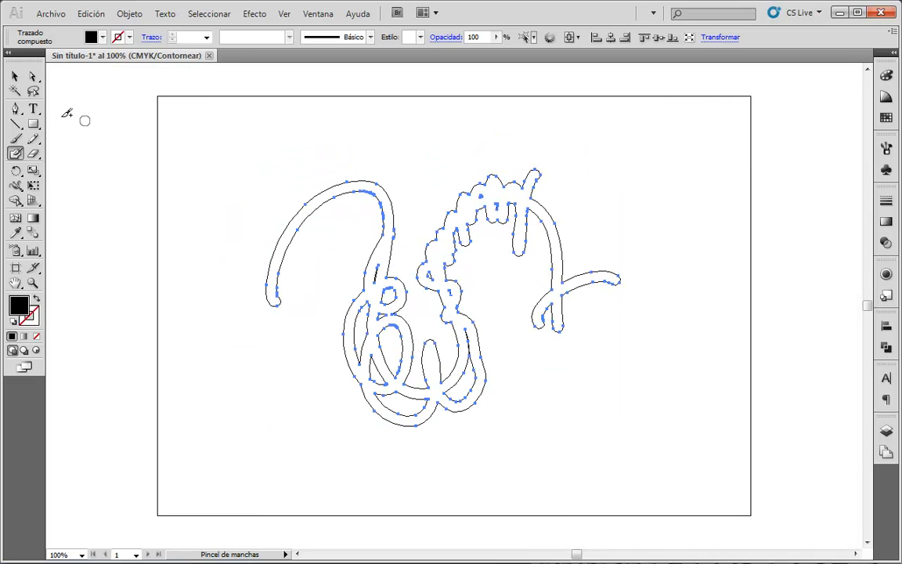
key("v")
left_click(622, 129)
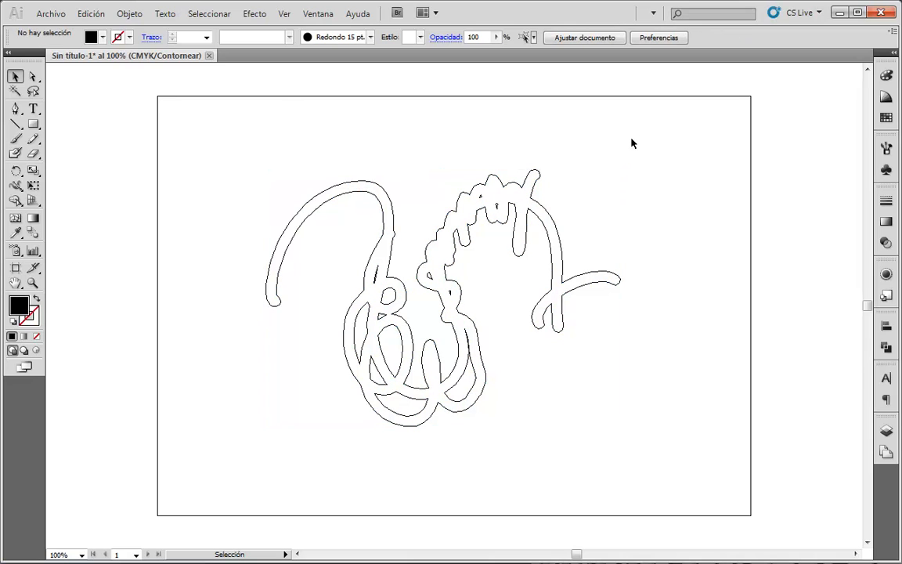
Delete the whole scribbled shape and return the artboard to Preview mode
left_click_drag(558, 145, 333, 450)
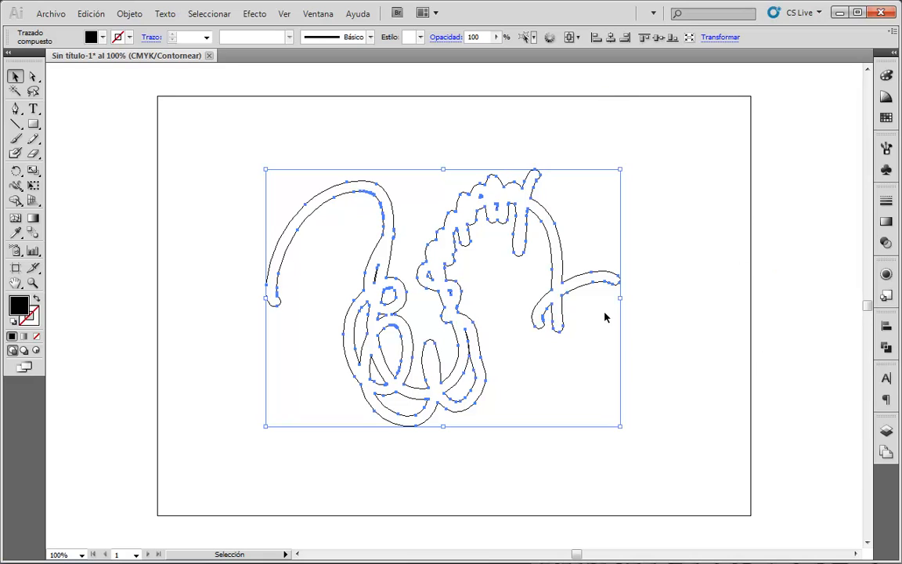
key("Delete")
key("ctrl+y")
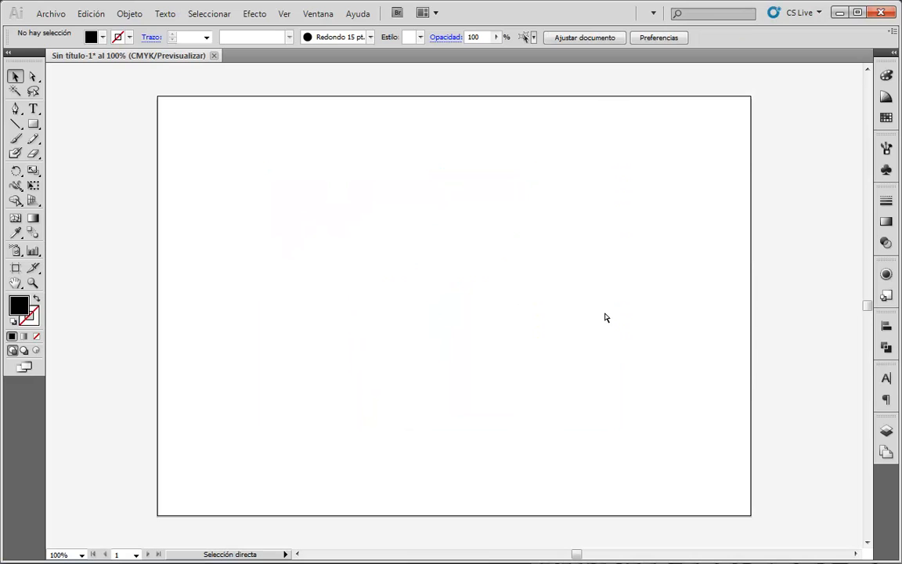
In the Blob Brush tool options, try a size of 44 pt and settle on 19 pt
double_click(15, 155)
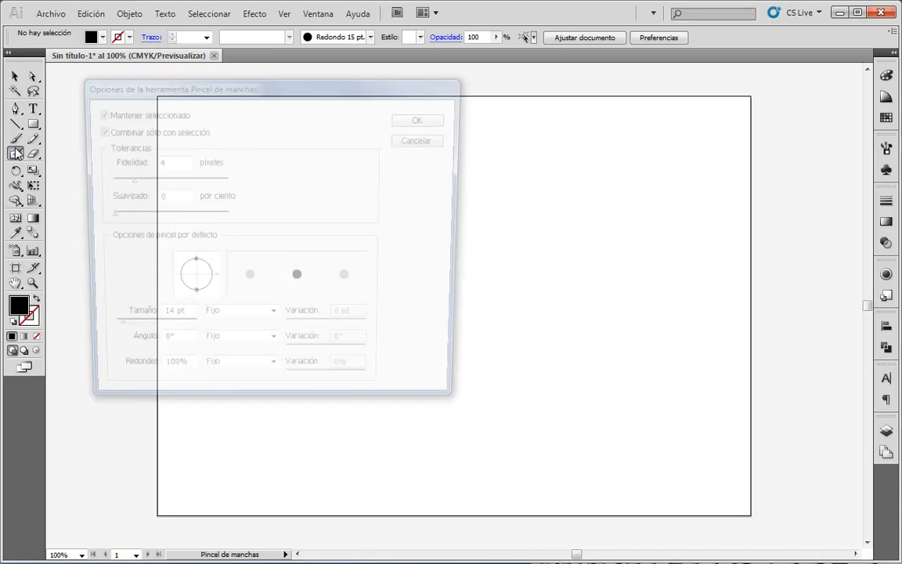
mouse_move(316, 93)
left_mouse_down()
mouse_move(605, 148)
mouse_move(704, 147)
mouse_move(638, 125)
mouse_move(654, 124)
left_mouse_up()
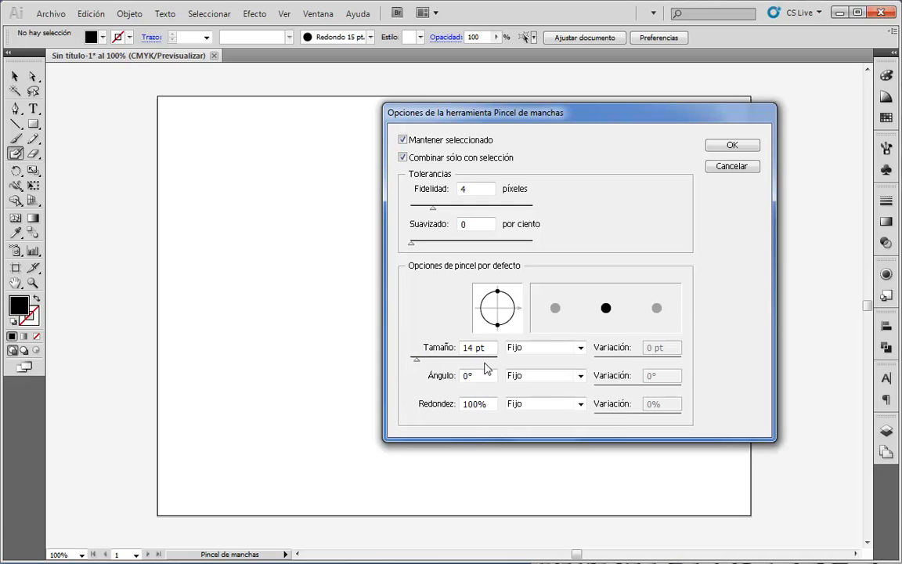
mouse_move(416, 362)
left_mouse_down()
mouse_move(454, 362)
mouse_move(428, 367)
left_mouse_up()
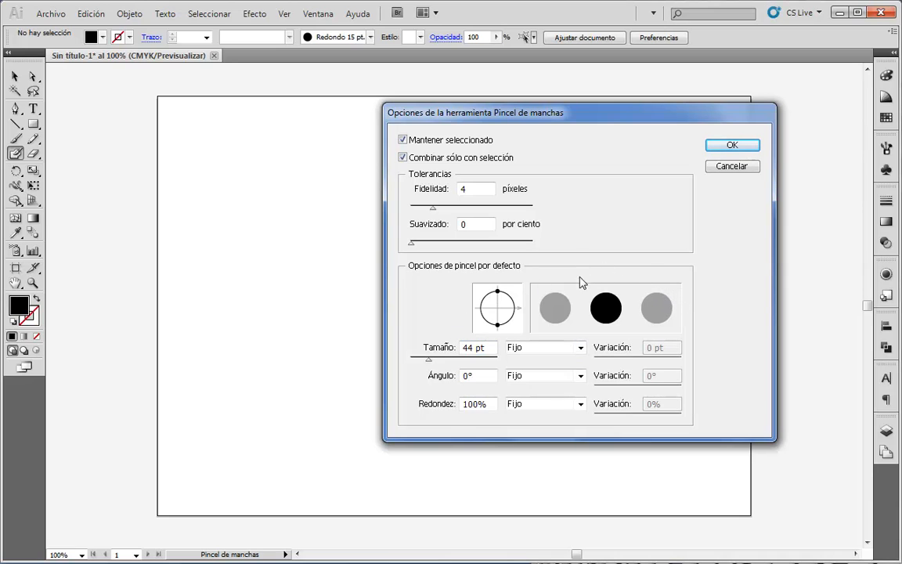
left_click_drag(430, 363, 418, 362)
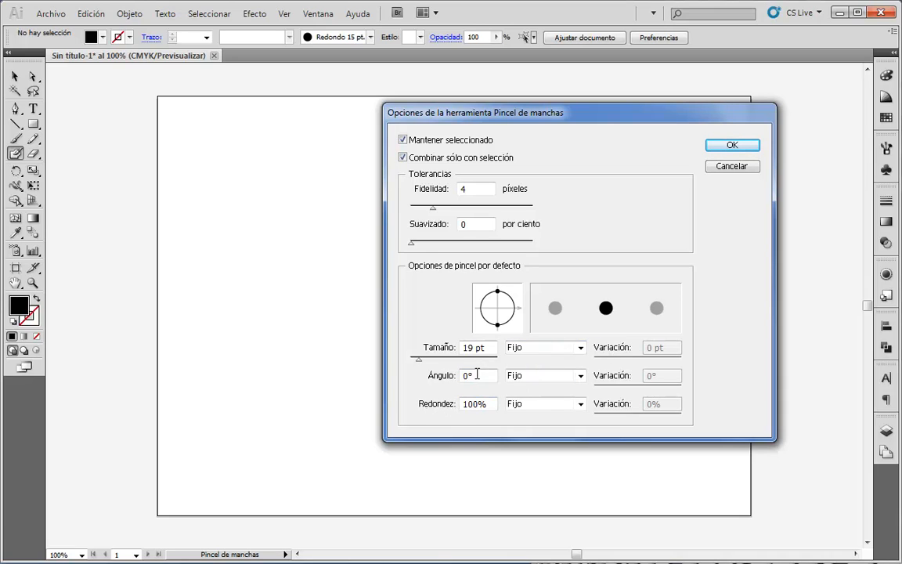
Make the Blob Brush size vary by "Al azar" with a variation of 12 pt and apply the options
left_click(581, 349)
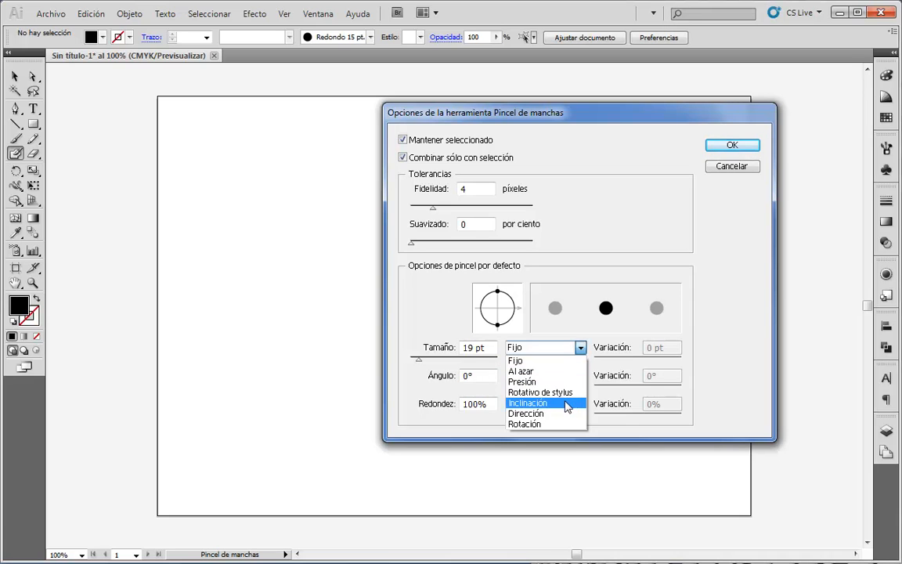
left_click(553, 361)
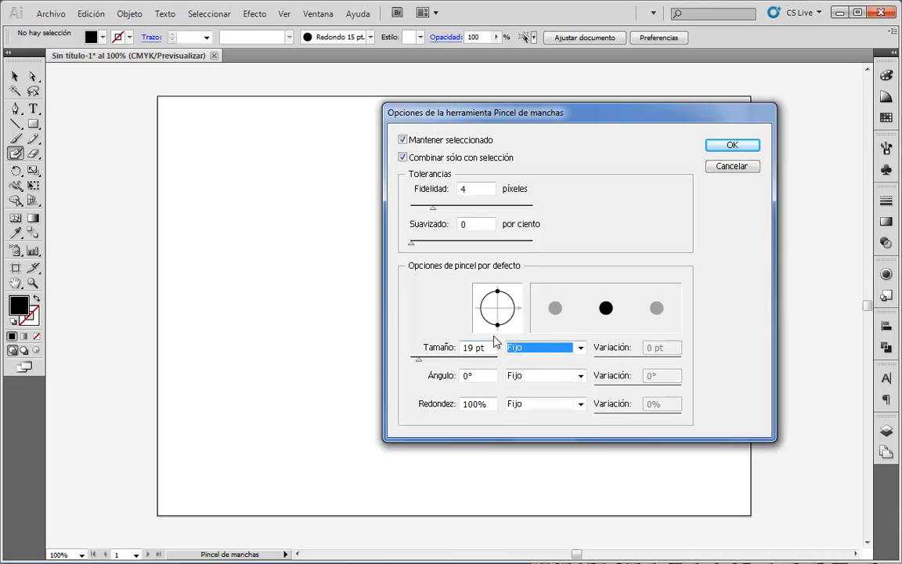
left_click(580, 347)
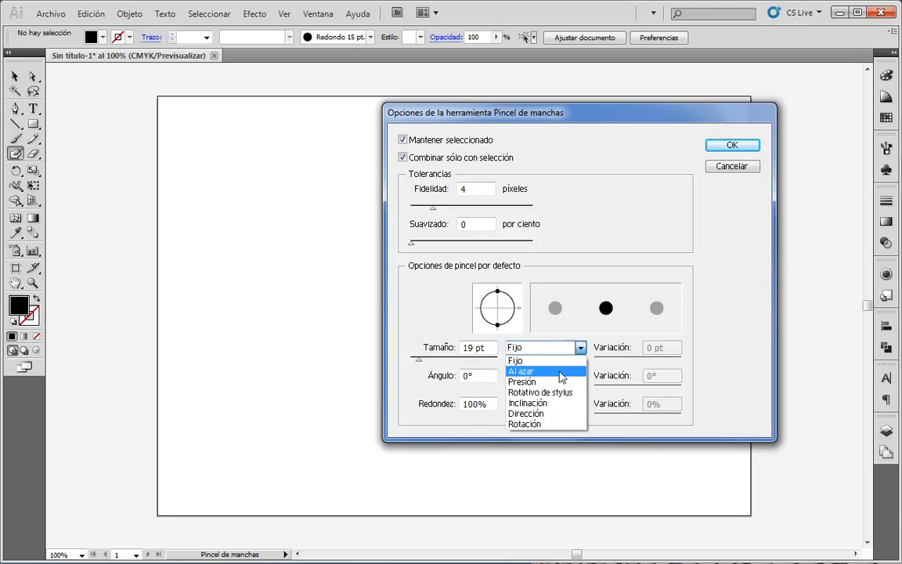
left_click(569, 376)
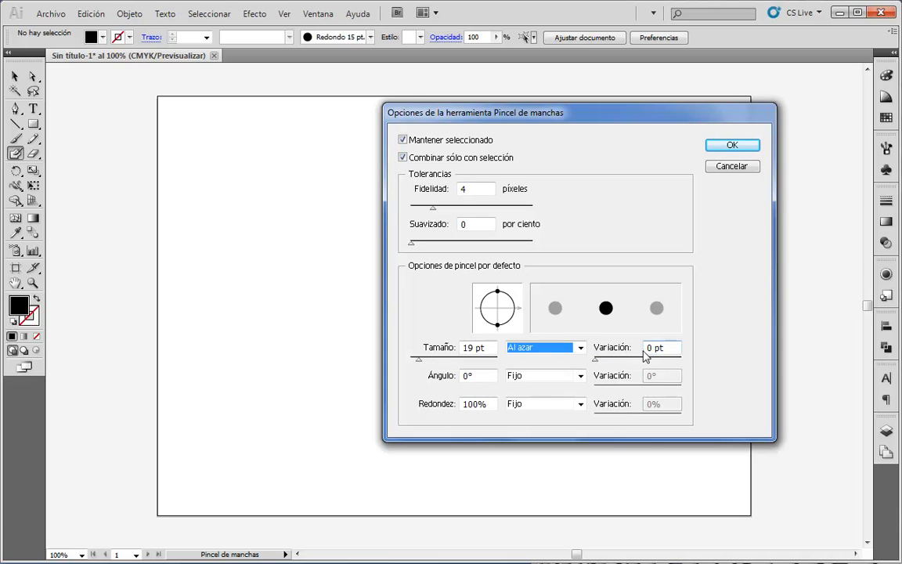
left_click_drag(597, 357, 652, 364)
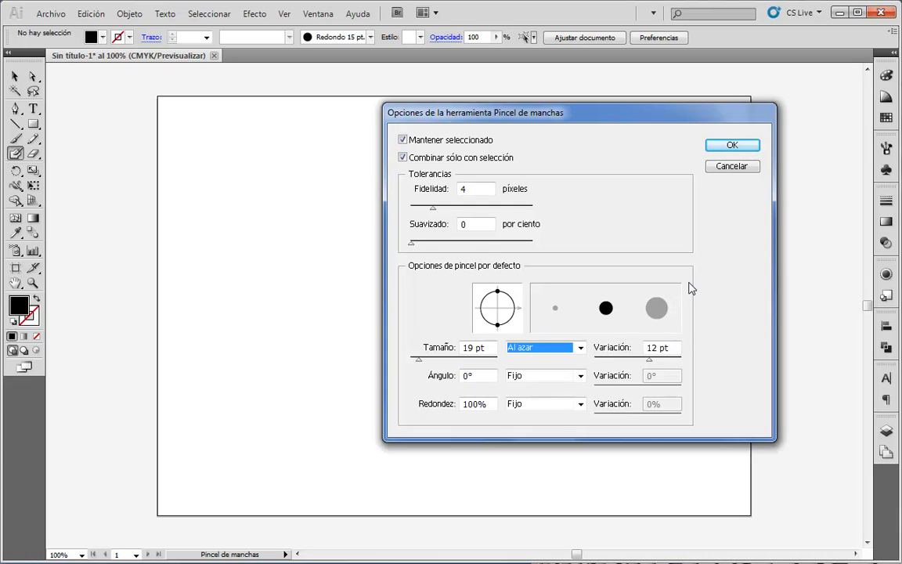
left_click(731, 145)
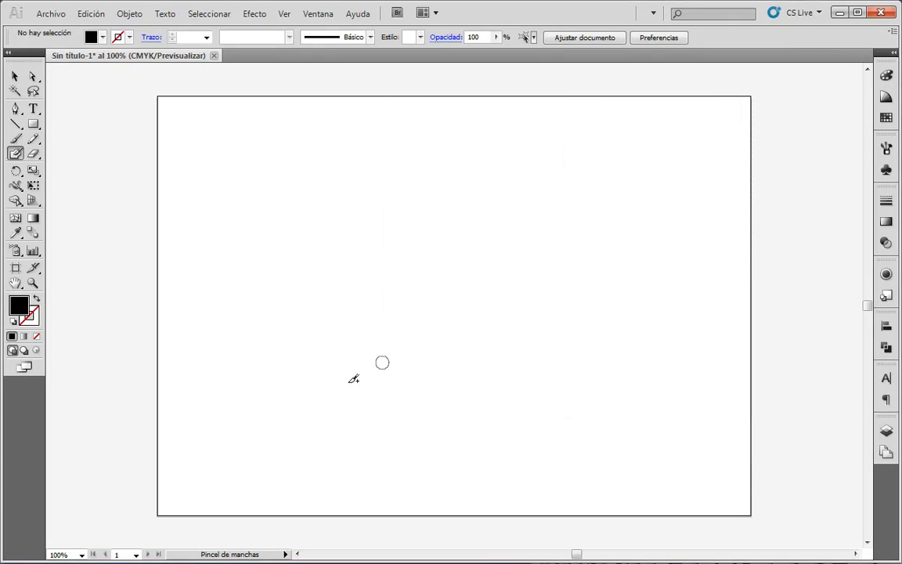
Paint a series of separate curvy Blob Brush strokes with random thickness across the artboard and delete them all
mouse_move(260, 244)
left_mouse_down()
mouse_move(300, 309)
mouse_move(352, 340)
mouse_move(418, 328)
mouse_move(457, 249)
mouse_move(554, 221)
mouse_move(595, 270)
mouse_move(598, 283)
mouse_move(563, 315)
mouse_move(590, 402)
mouse_move(640, 432)
mouse_move(571, 435)
left_mouse_up()
mouse_move(669, 313)
left_mouse_down()
mouse_move(679, 226)
mouse_move(639, 139)
mouse_move(509, 118)
mouse_move(377, 198)
mouse_move(260, 190)
left_mouse_up()
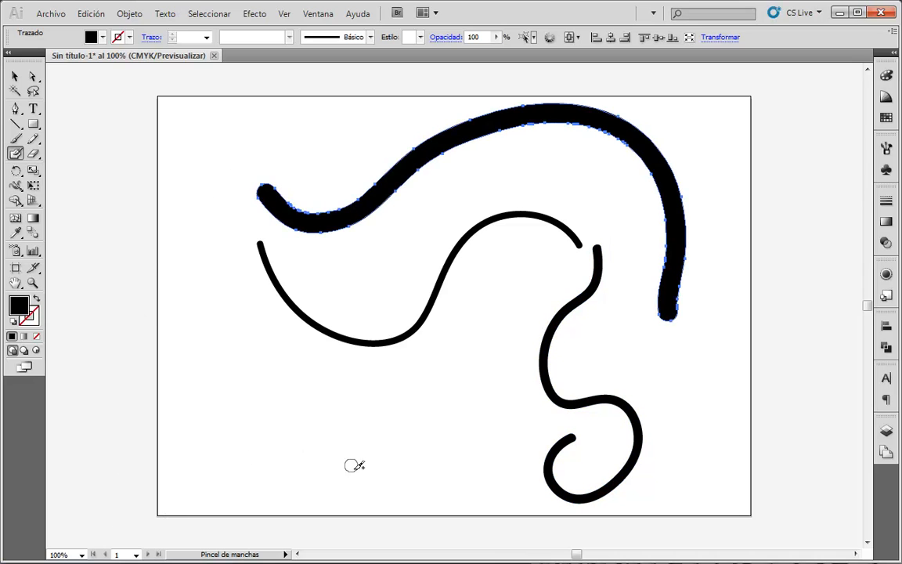
mouse_move(354, 448)
left_mouse_down()
mouse_move(359, 345)
mouse_move(433, 317)
mouse_move(524, 249)
left_mouse_up()
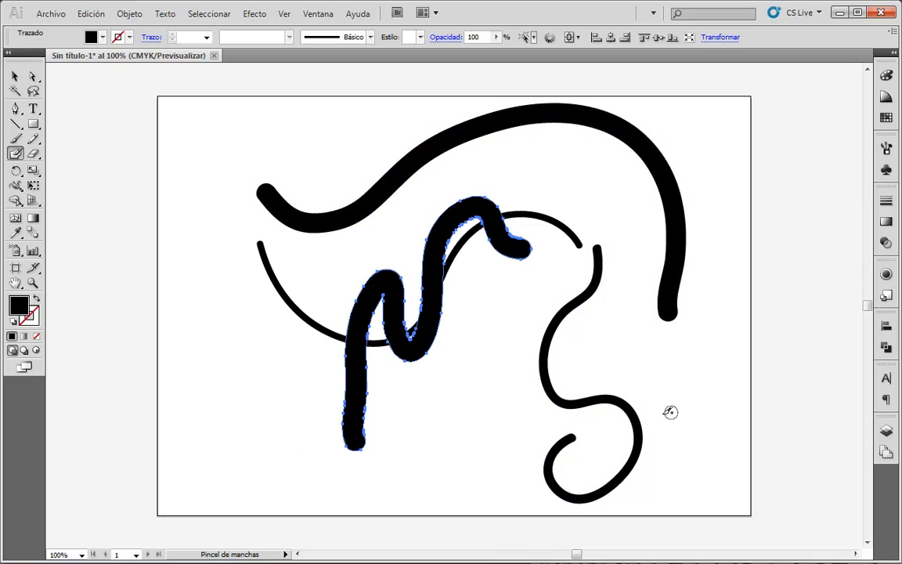
mouse_move(666, 379)
left_mouse_down()
mouse_move(606, 462)
mouse_move(496, 417)
mouse_move(427, 376)
mouse_move(485, 463)
left_mouse_up()
mouse_move(711, 442)
left_mouse_down()
mouse_move(693, 417)
mouse_move(722, 274)
left_mouse_up()
left_click_drag(705, 345, 539, 472)
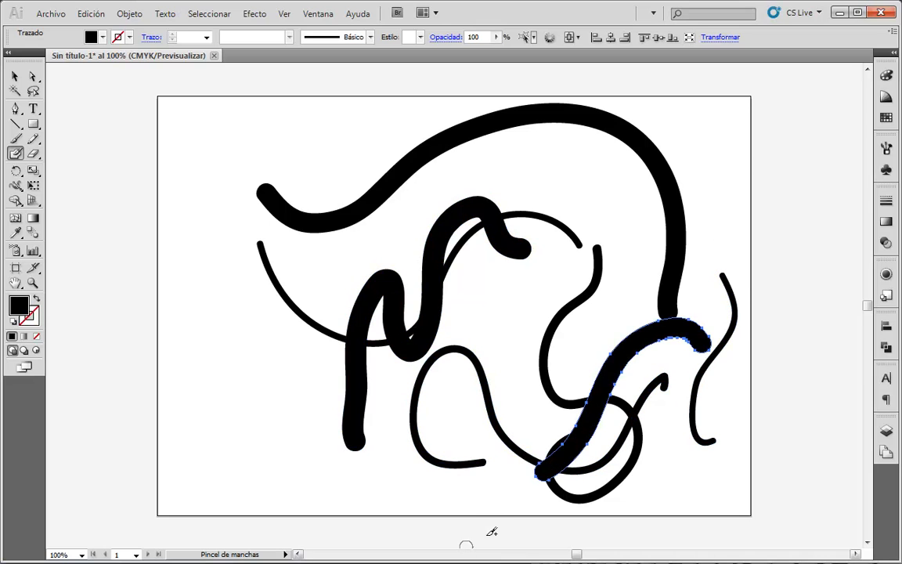
mouse_move(622, 281)
left_mouse_down()
mouse_move(443, 296)
mouse_move(245, 418)
left_mouse_up()
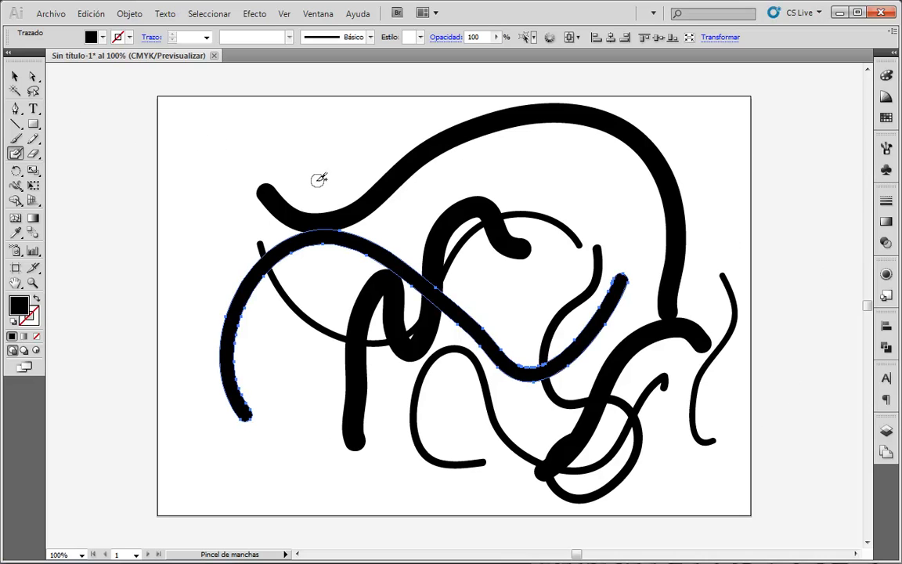
left_click_drag(184, 121, 768, 477)
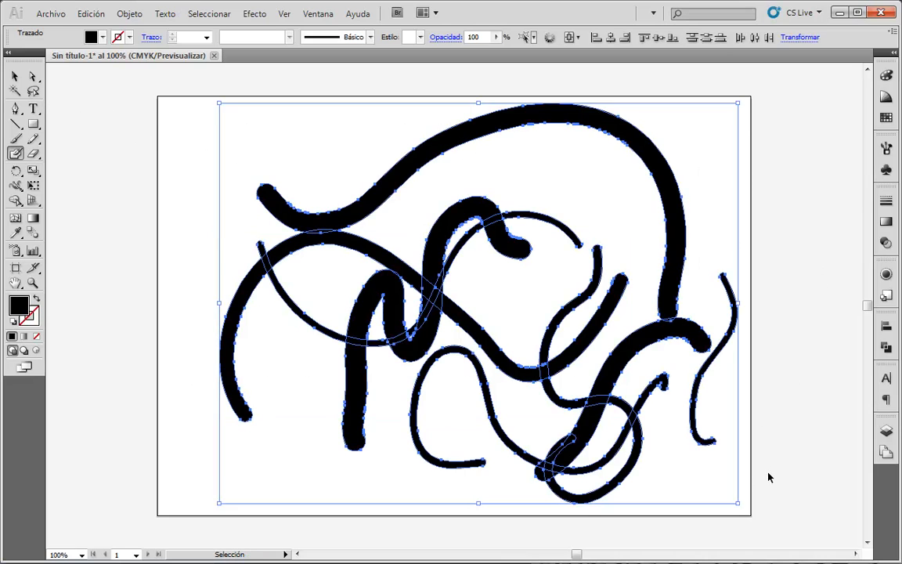
key("Delete")
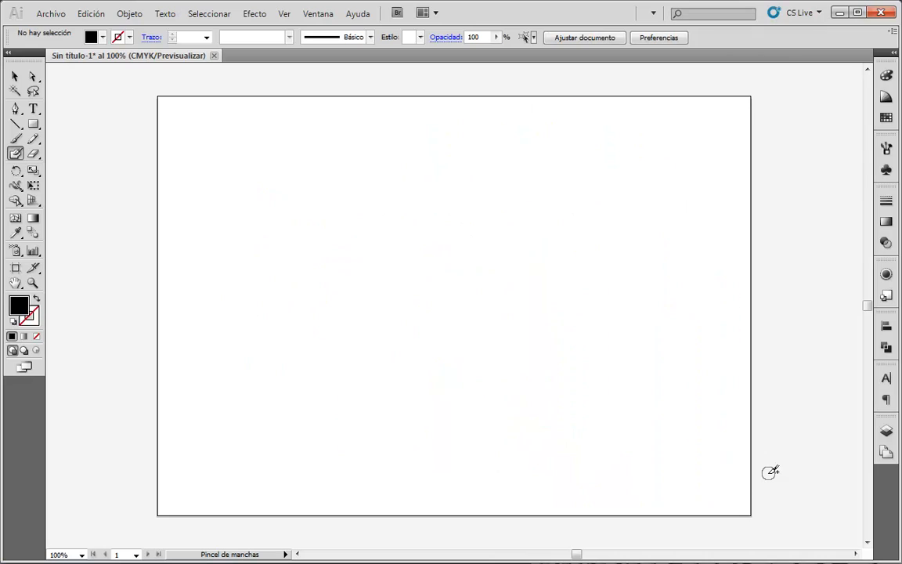
Change the Blob Brush size control to "Presión" in the tool options and apply it
double_click(15, 154)
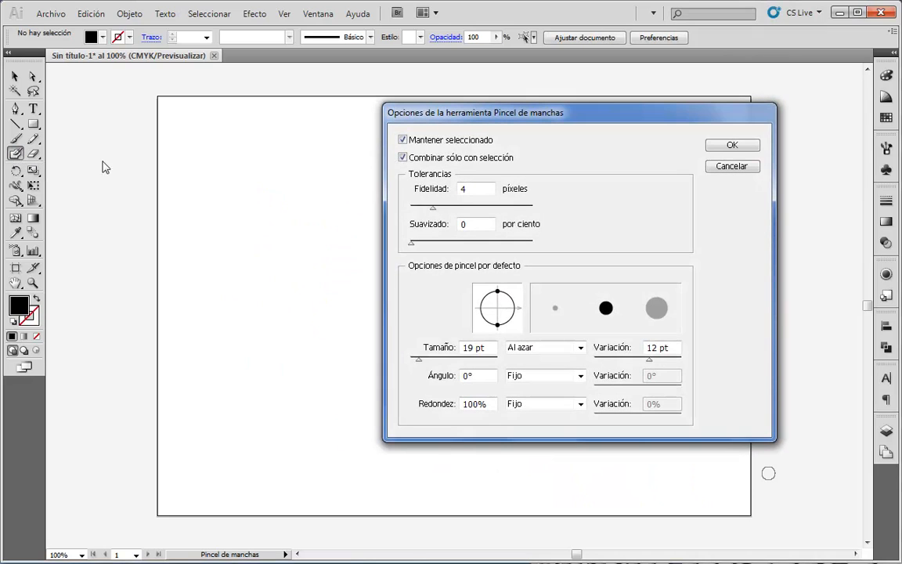
left_click(580, 349)
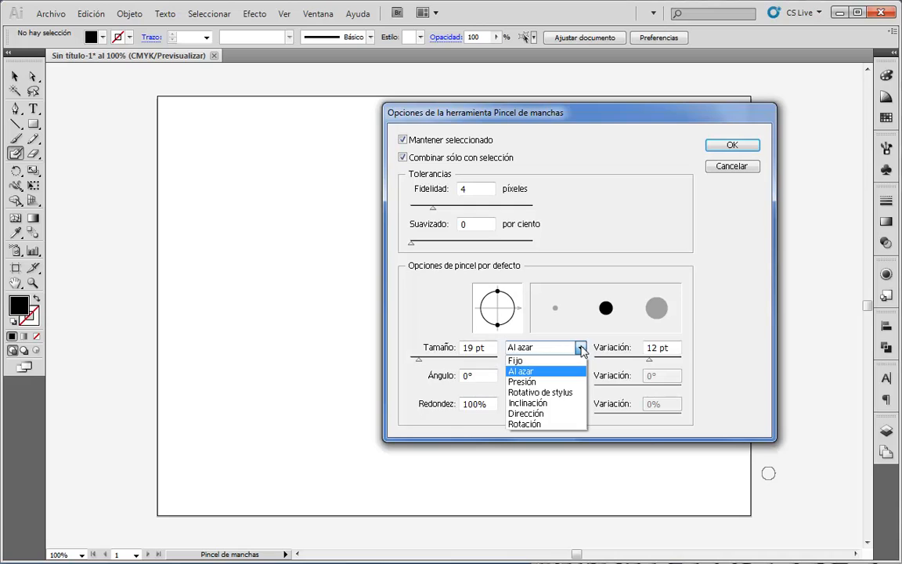
left_click(567, 383)
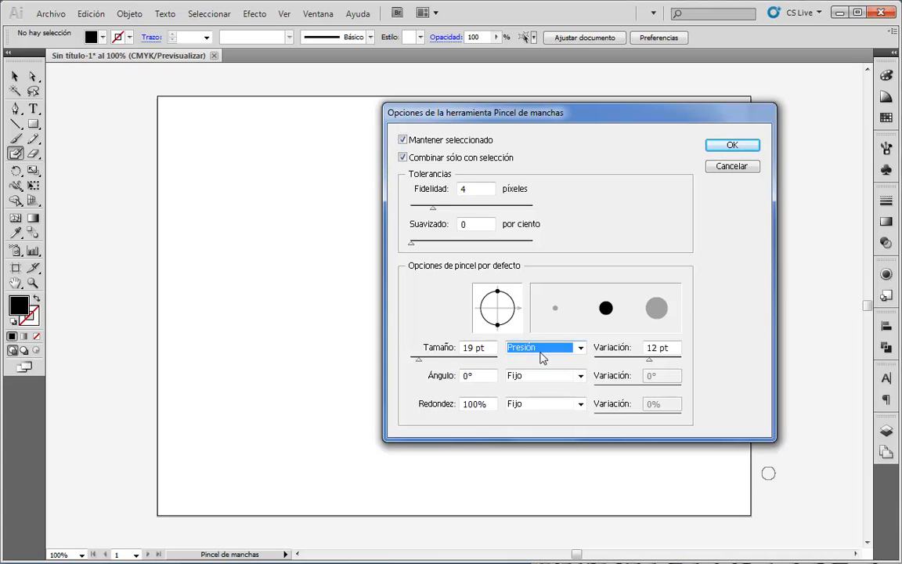
left_click(730, 147)
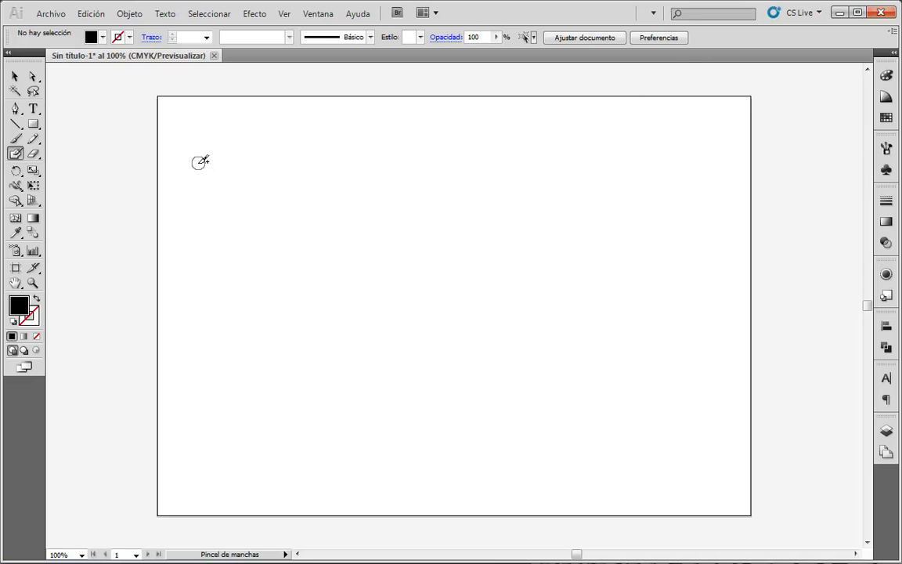
Paint a short stroke and a long curling stroke with varying pen pressure, and delete both
left_click_drag(199, 168, 225, 222)
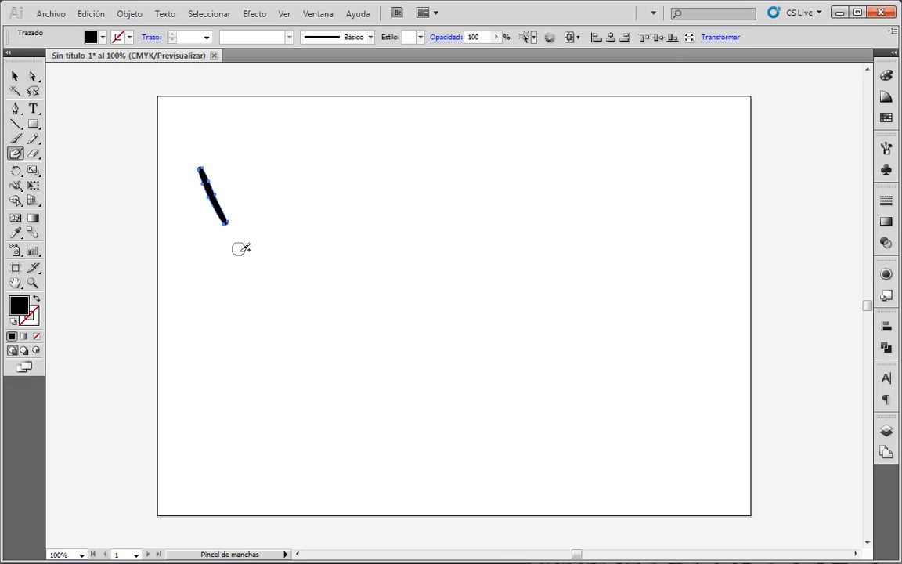
mouse_move(253, 272)
left_mouse_down()
mouse_move(343, 392)
mouse_move(395, 432)
mouse_move(492, 452)
mouse_move(577, 434)
mouse_move(614, 372)
mouse_move(615, 335)
mouse_move(597, 292)
mouse_move(563, 276)
mouse_move(509, 291)
mouse_move(510, 347)
mouse_move(548, 390)
mouse_move(534, 405)
mouse_move(508, 399)
mouse_move(439, 316)
mouse_move(408, 211)
left_mouse_up()
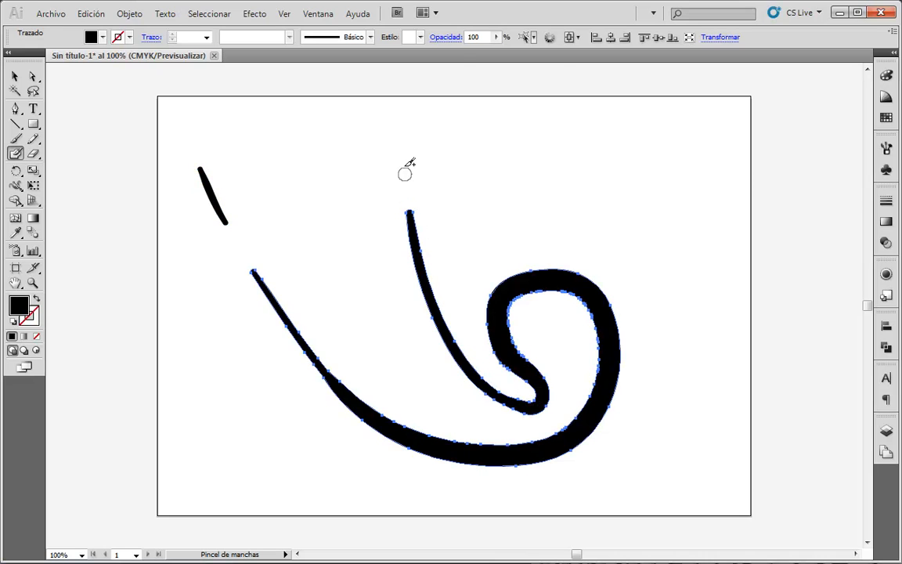
left_click(16, 76)
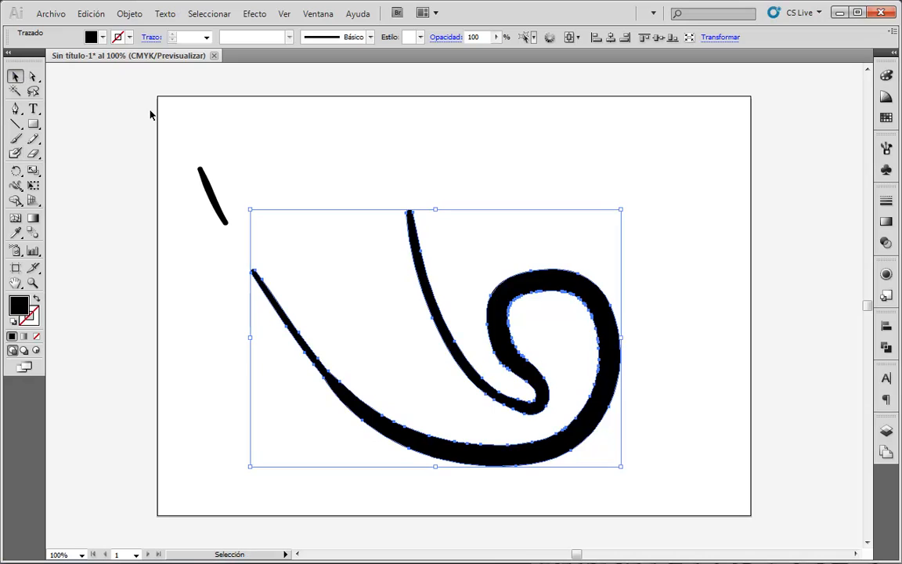
mouse_move(193, 137)
left_mouse_down()
mouse_move(412, 377)
mouse_move(709, 488)
left_mouse_up()
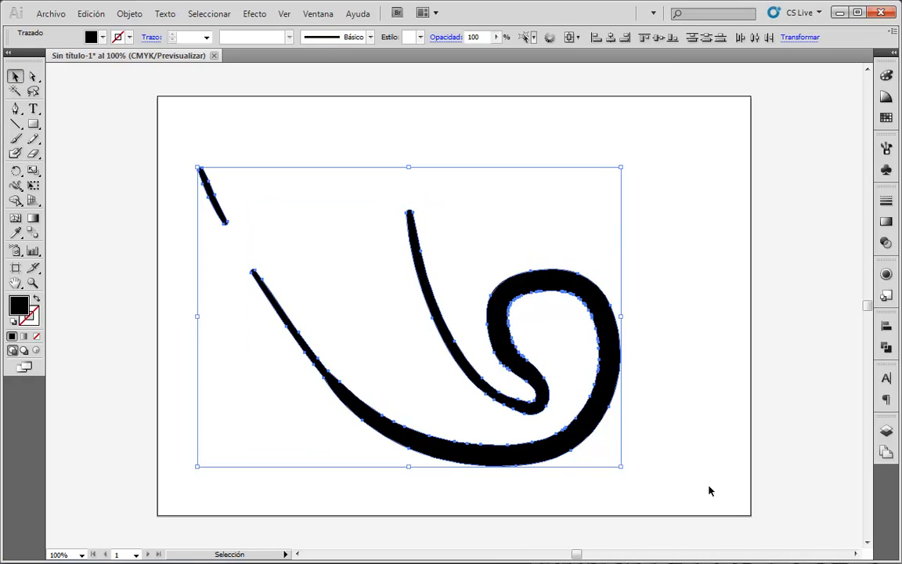
key("Delete")
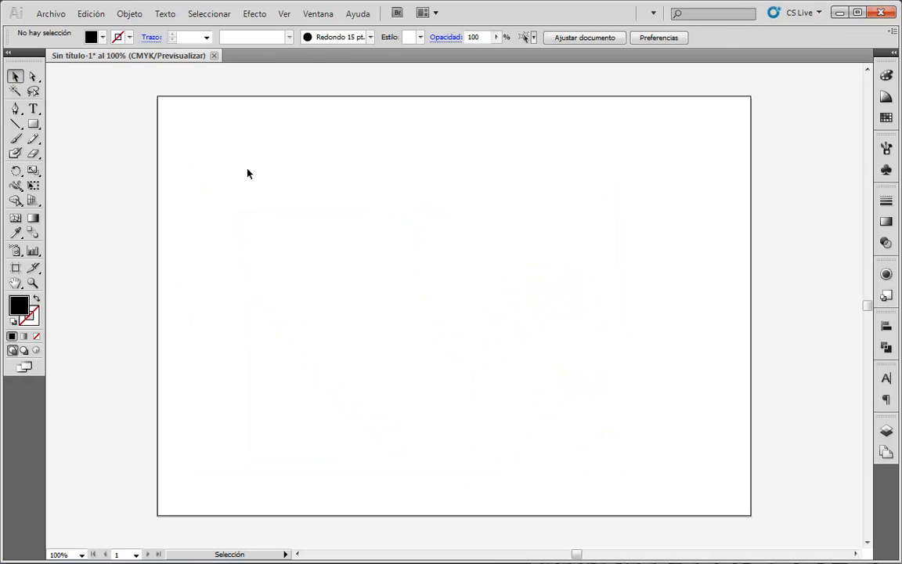
Paint one long wavy stroke across the upper half of the artboard with the Paintbrush
left_click(16, 137)
mouse_move(235, 148)
left_mouse_down()
mouse_move(244, 206)
mouse_move(315, 275)
mouse_move(435, 137)
mouse_move(514, 238)
mouse_move(615, 308)
left_mouse_up()
left_click(15, 76)
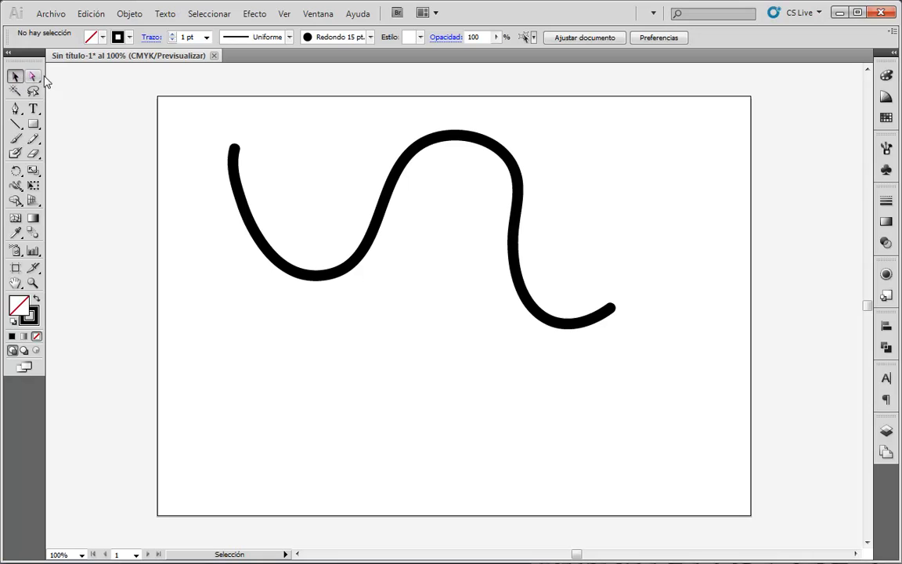
Apply the "Oval 5 pt." calligraphic brush to the wavy stroke and deselect it
left_click(433, 139)
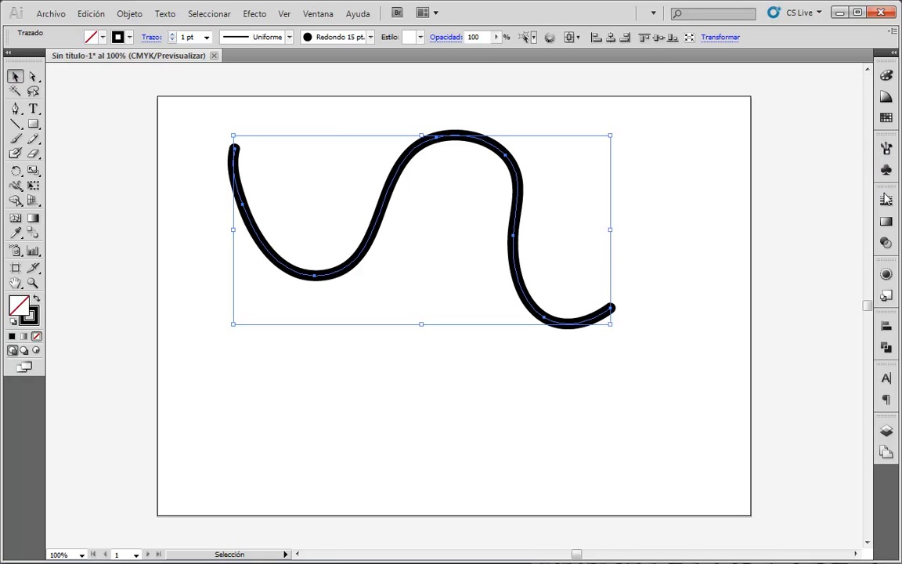
left_click(887, 201)
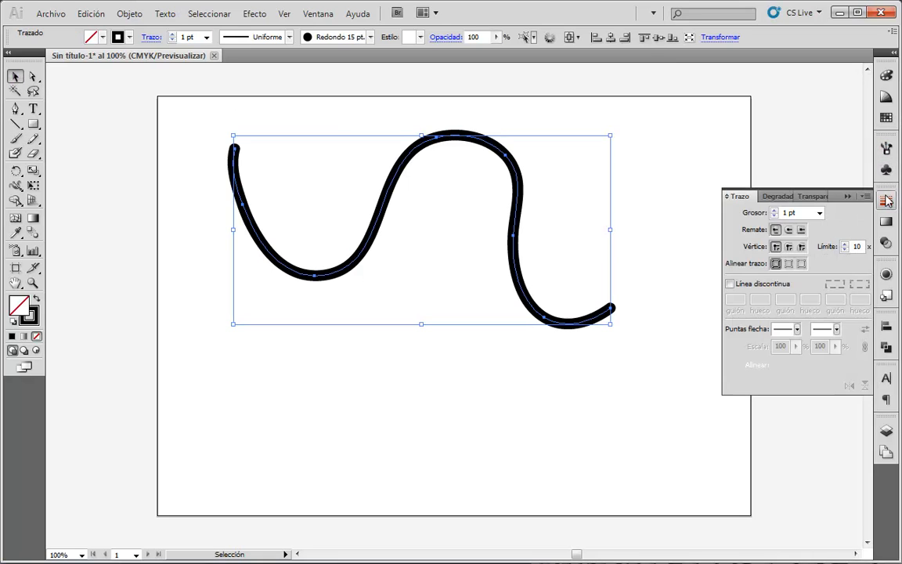
left_click(887, 149)
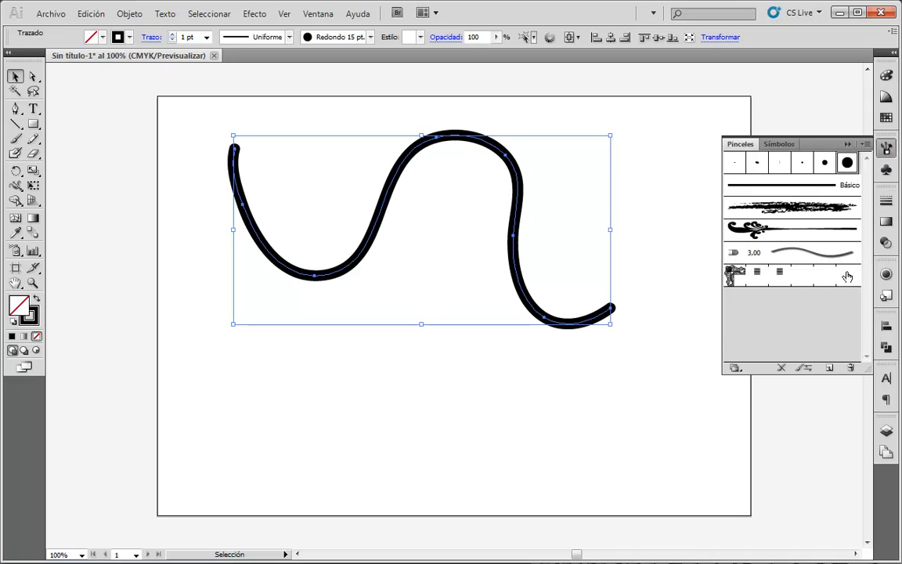
left_click(757, 162)
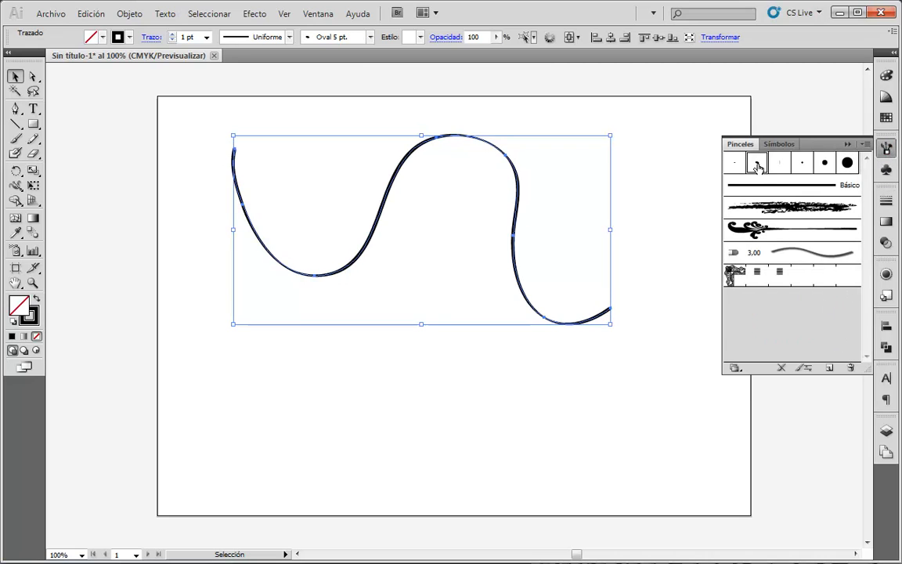
left_click(676, 313)
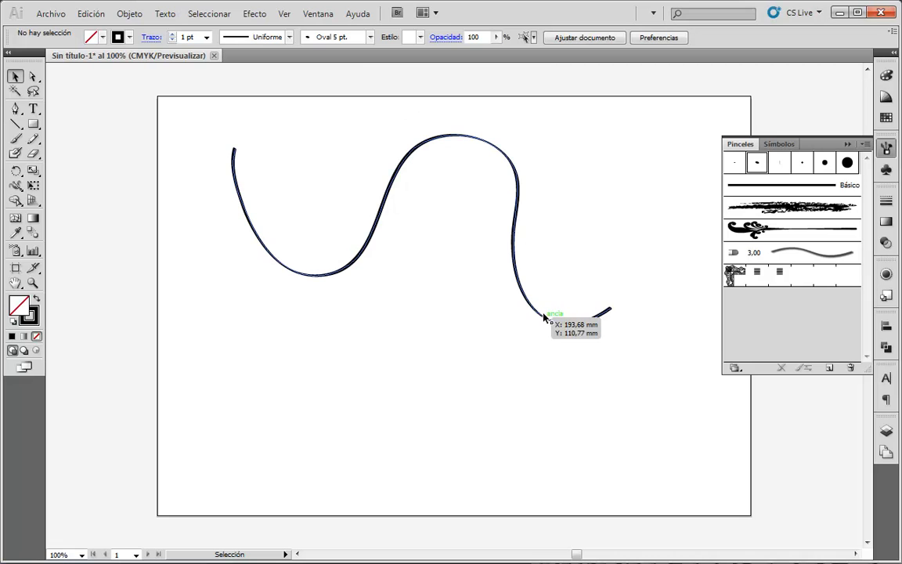
Paint a curling Blob Brush stroke below the wavy path and clear both from the artboard
left_click(16, 153)
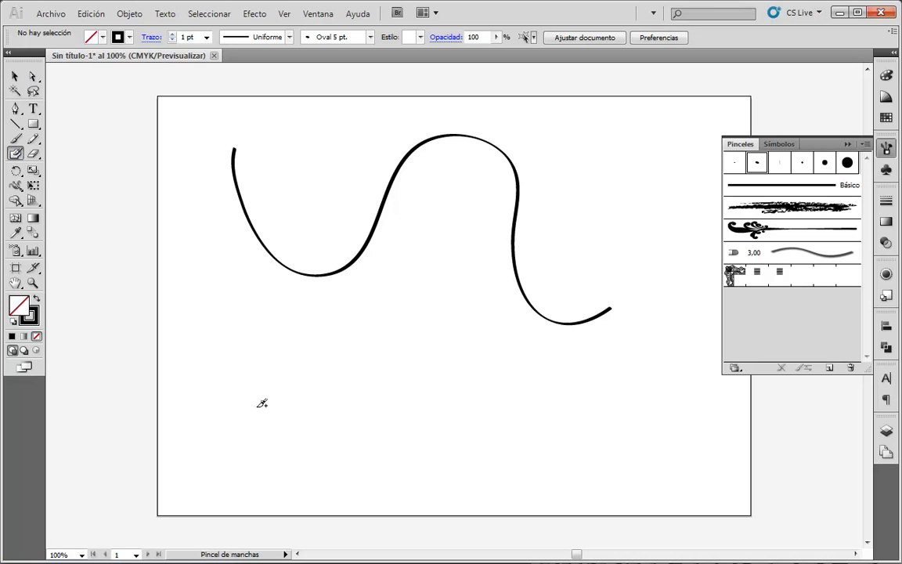
mouse_move(262, 410)
left_mouse_down()
mouse_move(278, 390)
mouse_move(292, 443)
mouse_move(310, 463)
mouse_move(337, 434)
mouse_move(322, 366)
mouse_move(335, 324)
left_mouse_up()
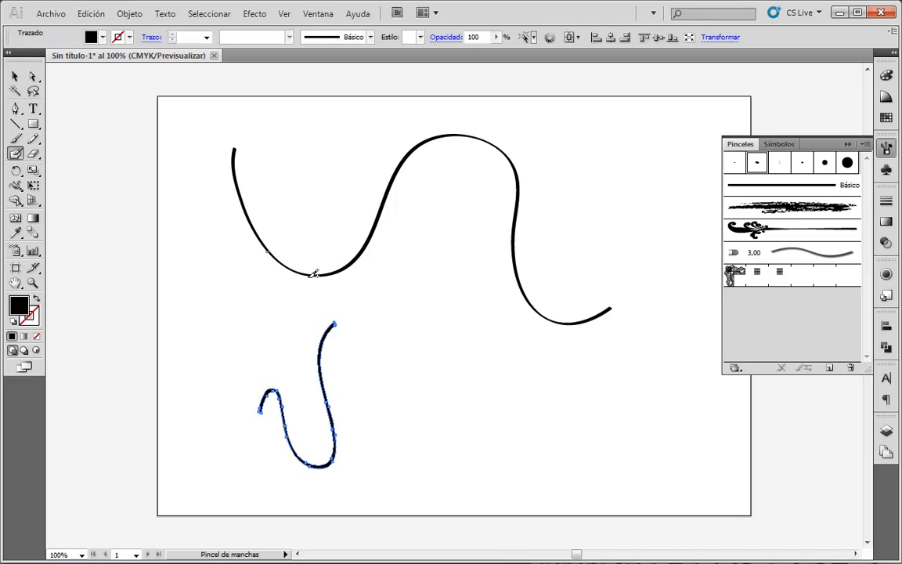
left_click(881, 153)
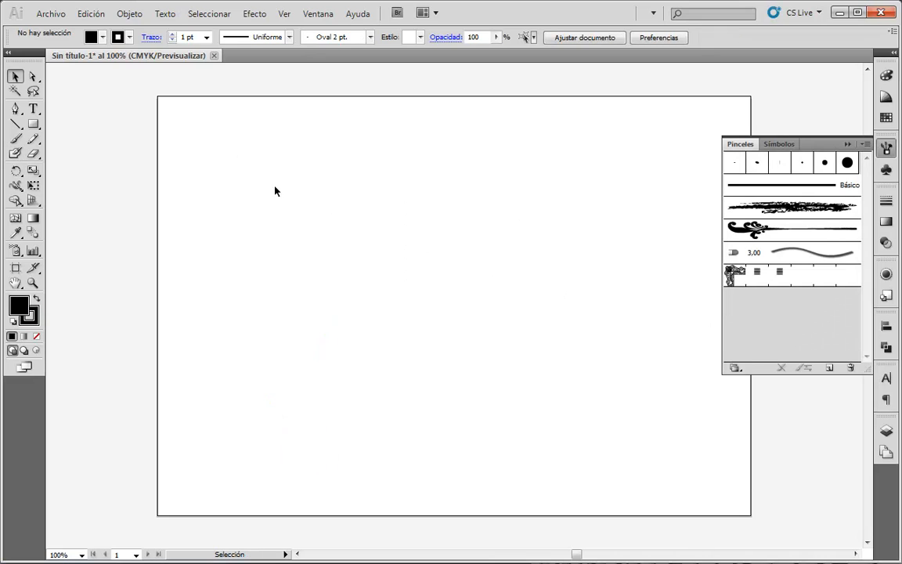
Paint a wavy Blob Brush stroke across the artboard and try the "Redondo 7 pt." and "Redondo 15 pt." brushes on its outline
left_click(15, 154)
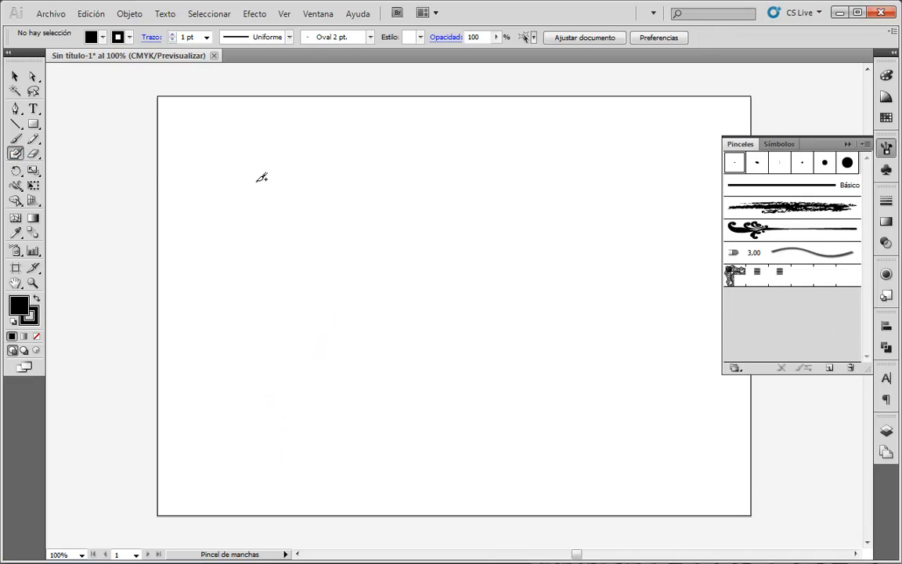
mouse_move(258, 183)
left_mouse_down()
mouse_move(274, 266)
mouse_move(358, 250)
mouse_move(483, 333)
left_mouse_up()
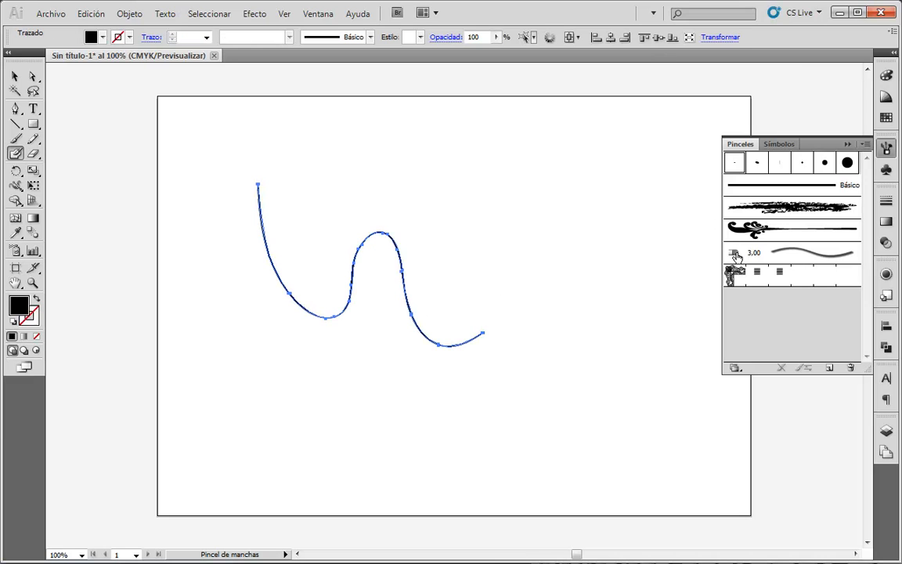
left_click(850, 162)
left_click(825, 162)
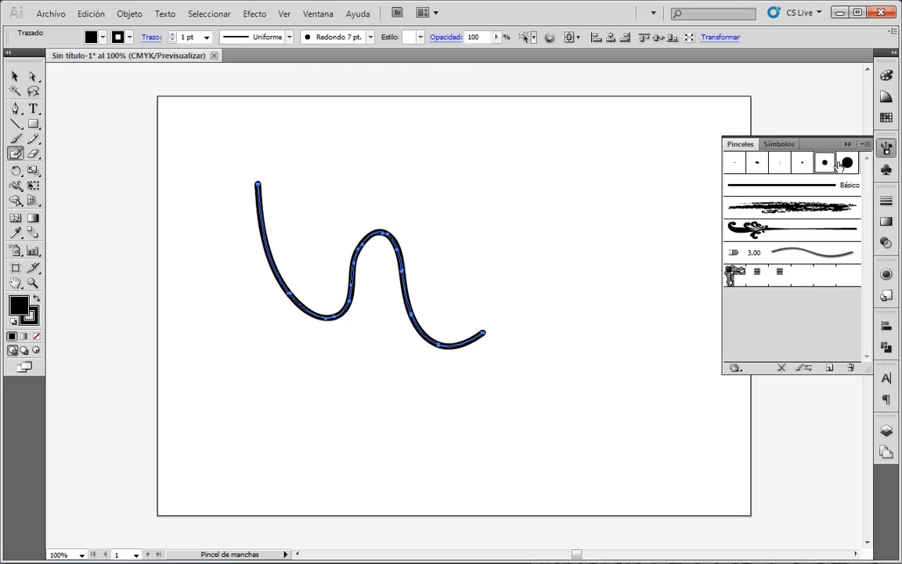
left_click(847, 164)
Try the charcoal, ornamental, 3,00 bristle and "Básico" brushes on the stroke's outline, ending with the charcoal brush
left_click(776, 208)
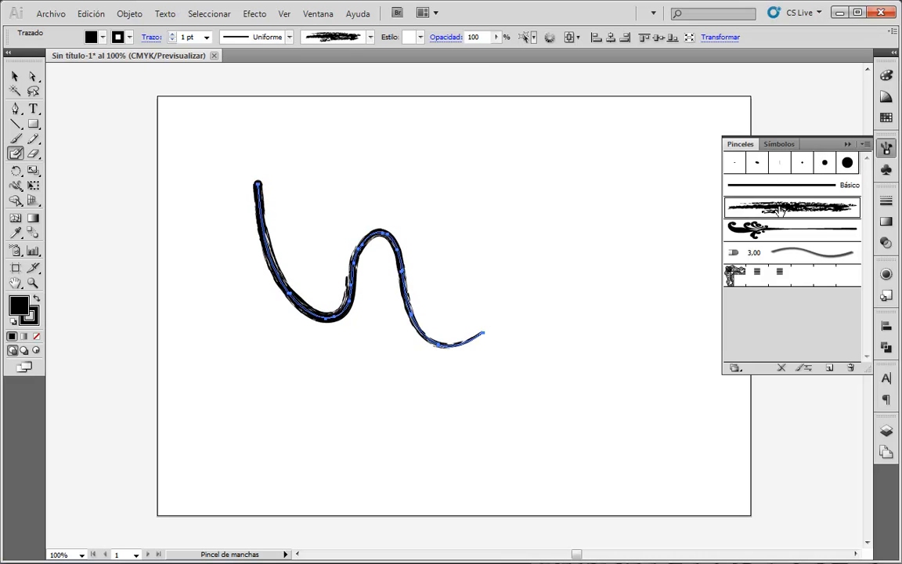
left_click(809, 232)
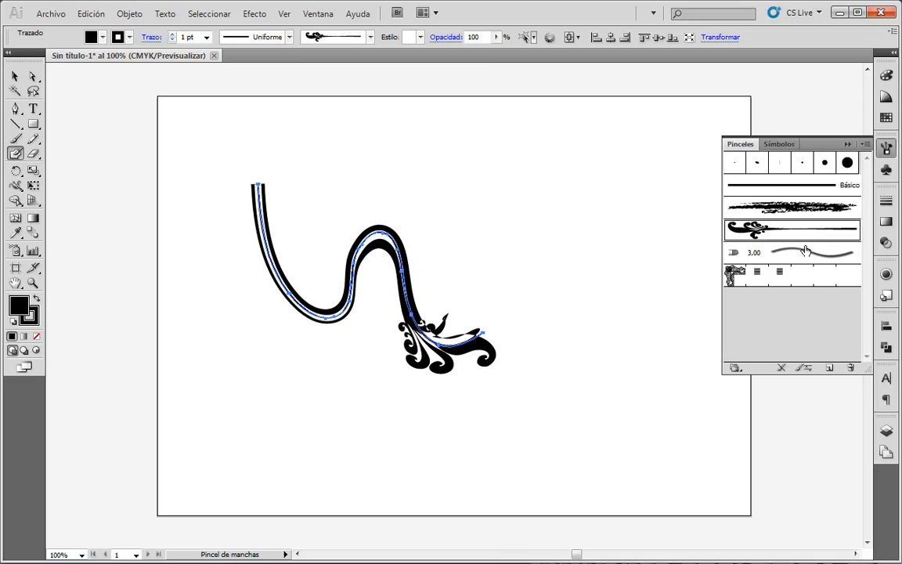
left_click(806, 209)
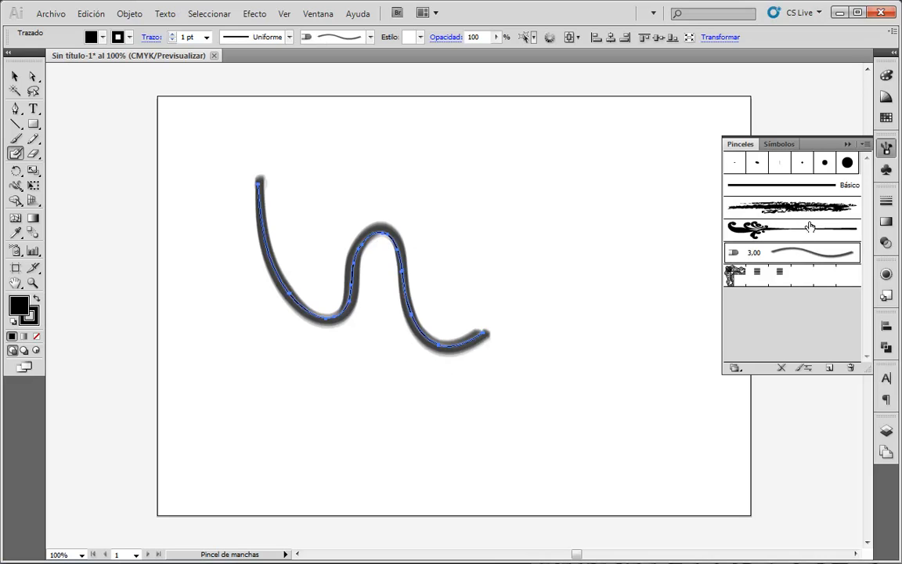
left_click(809, 185)
left_click(805, 207)
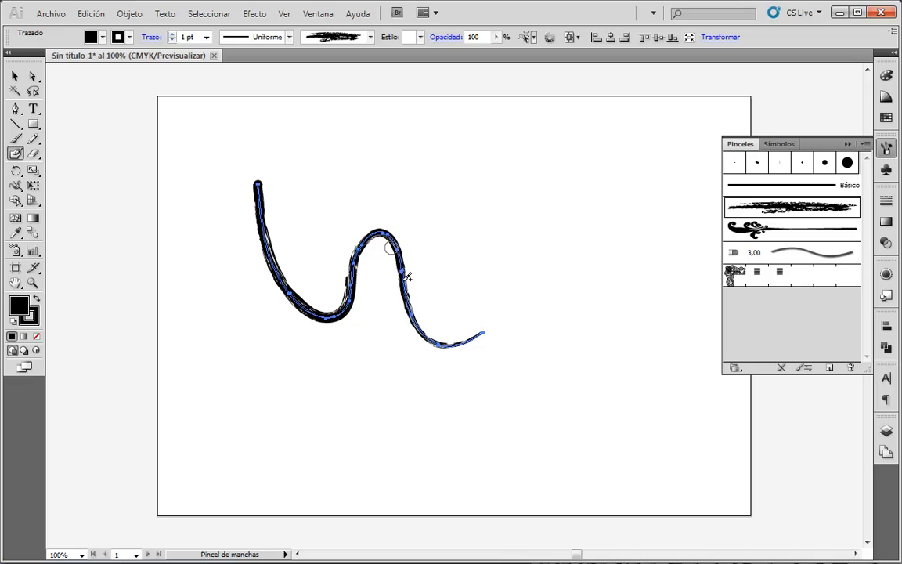
Inspect the charcoal texture around the stroke's middle crest up close and delete the stroke
key("z")
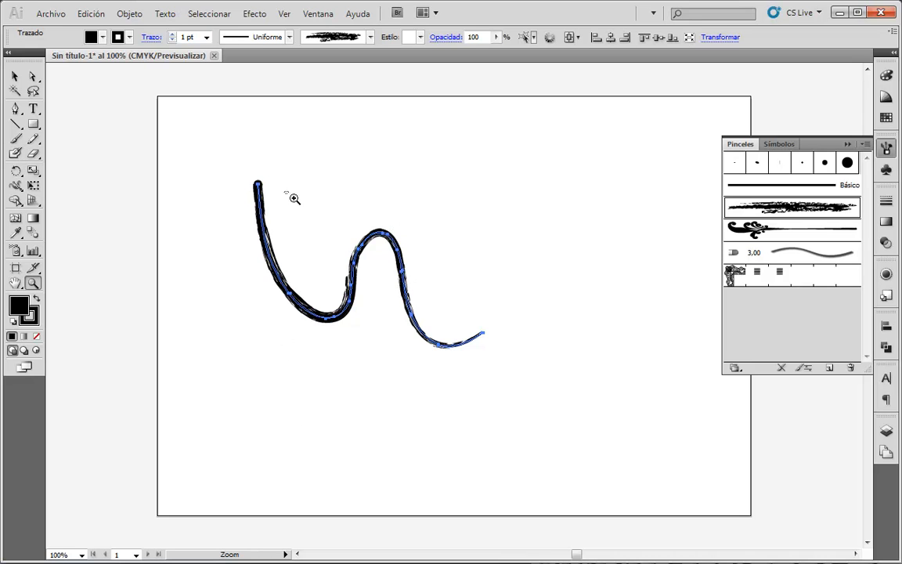
left_click_drag(296, 198, 495, 368)
left_click_drag(314, 118, 513, 345)
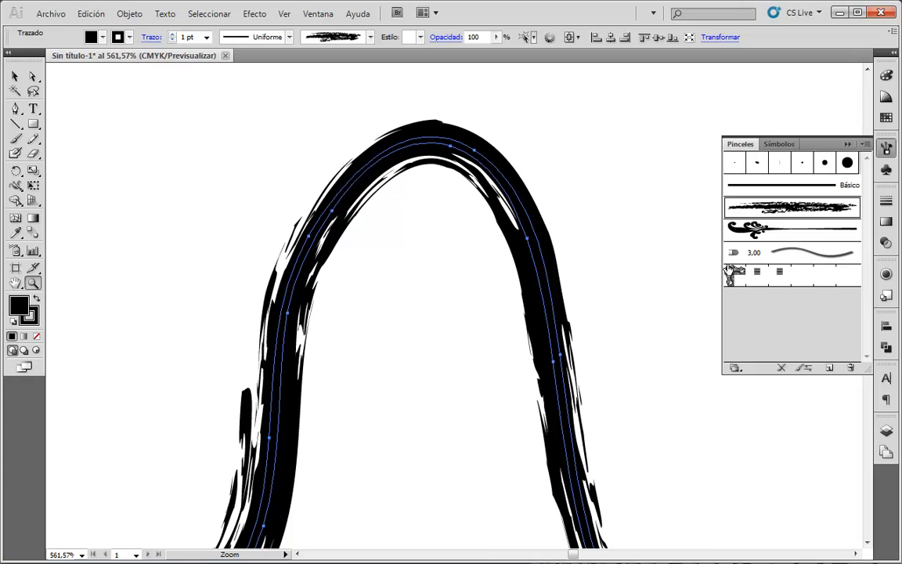
key("Delete")
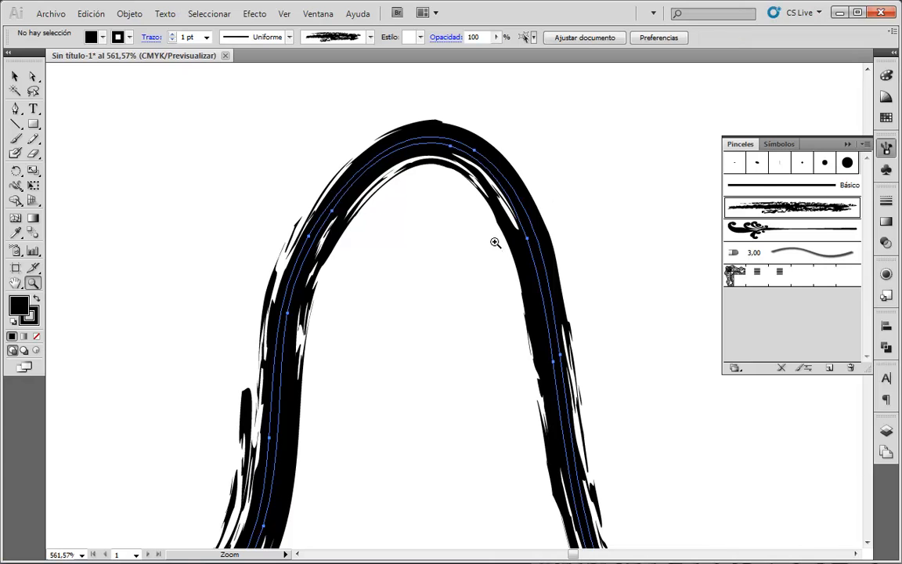
Paint a thick wavy Blob Brush stroke with no brush chosen and apply the "Redondo 15 pt." brush to its outline
left_click(15, 154)
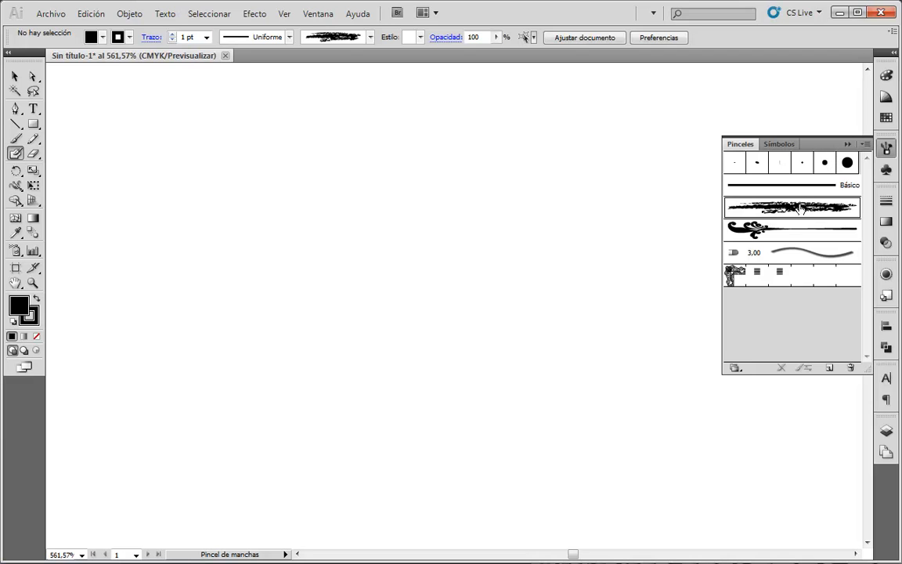
left_click(789, 324)
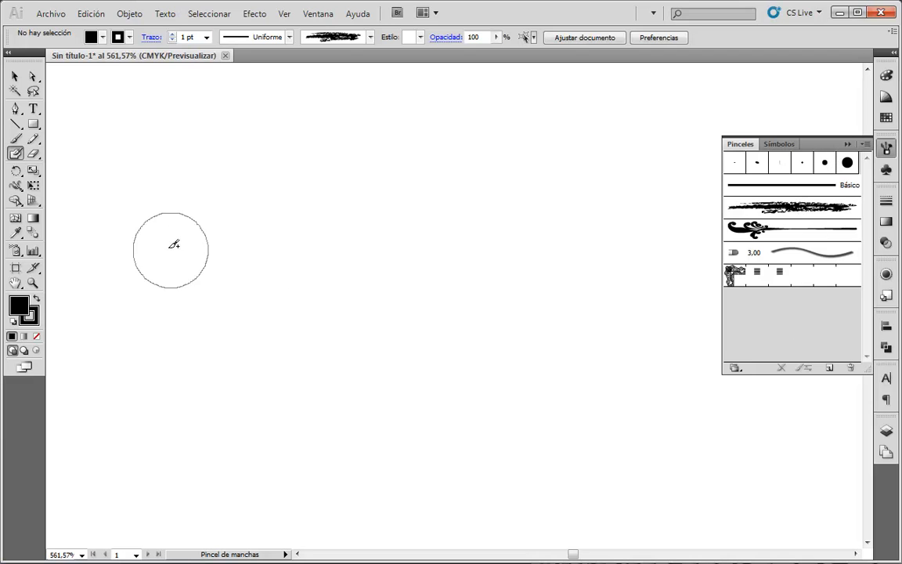
mouse_move(167, 235)
left_mouse_down()
mouse_move(191, 282)
mouse_move(248, 335)
mouse_move(327, 364)
mouse_move(409, 334)
mouse_move(462, 253)
mouse_move(540, 190)
mouse_move(611, 227)
mouse_move(614, 399)
mouse_move(662, 427)
mouse_move(720, 426)
mouse_move(748, 442)
left_mouse_up()
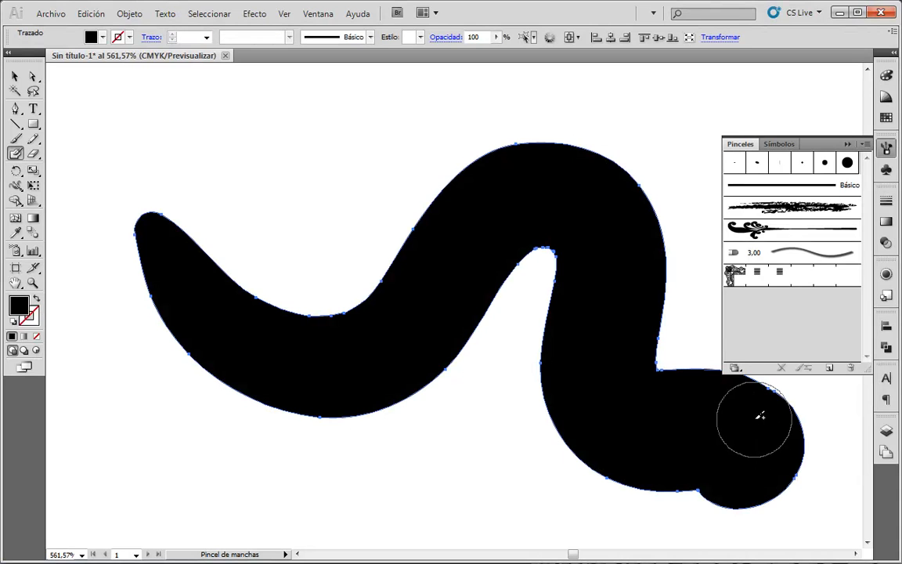
left_click(15, 77)
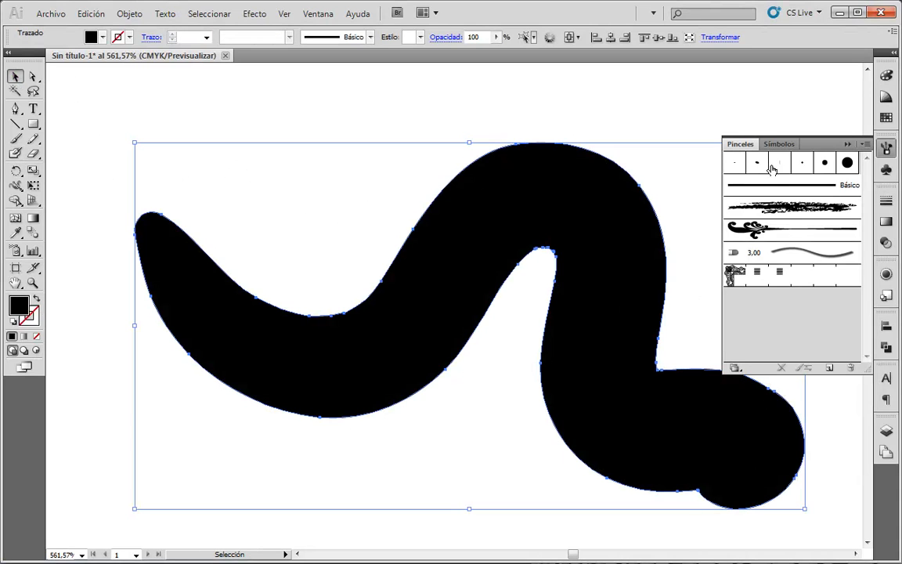
left_click(847, 163)
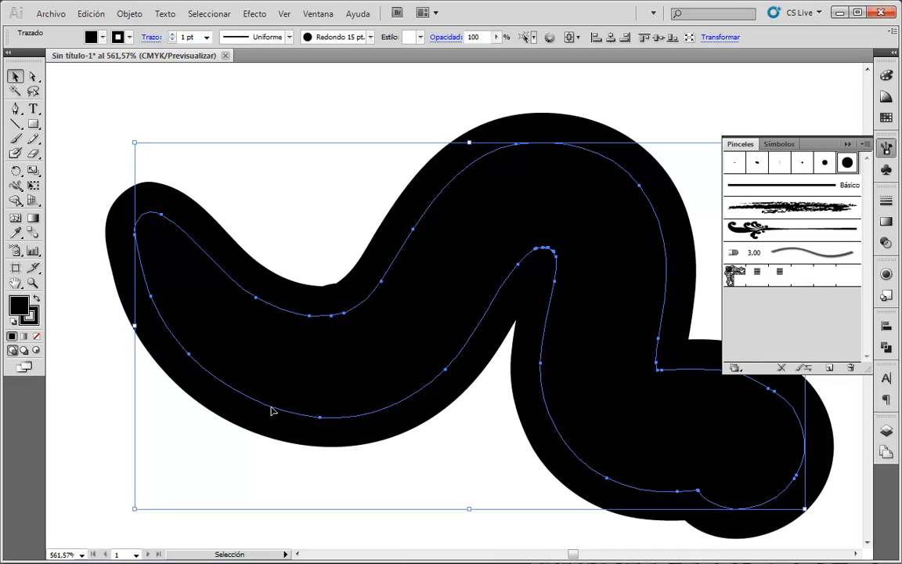
Check the thick stroke's path in outline view, return to preview, and delete the stroke
key("ctrl+y")
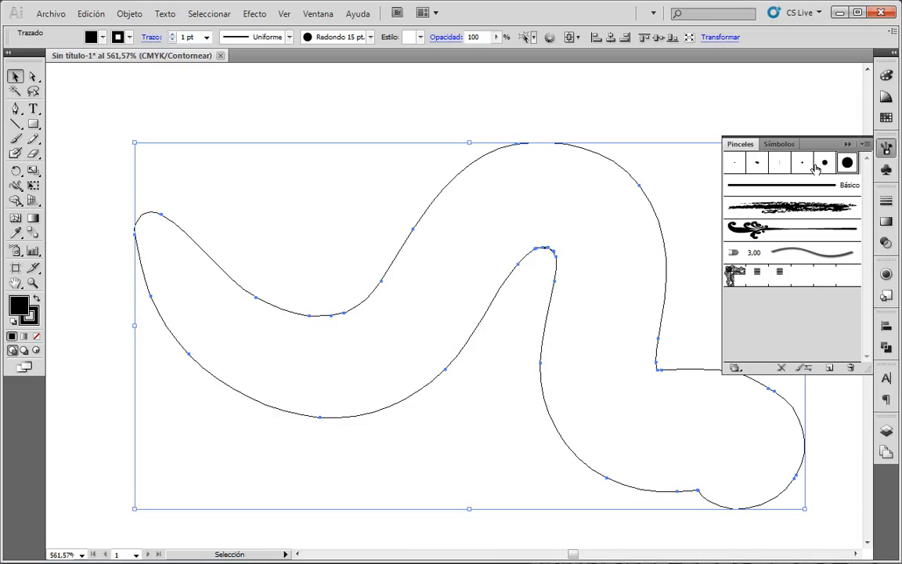
key("ctrl+y")
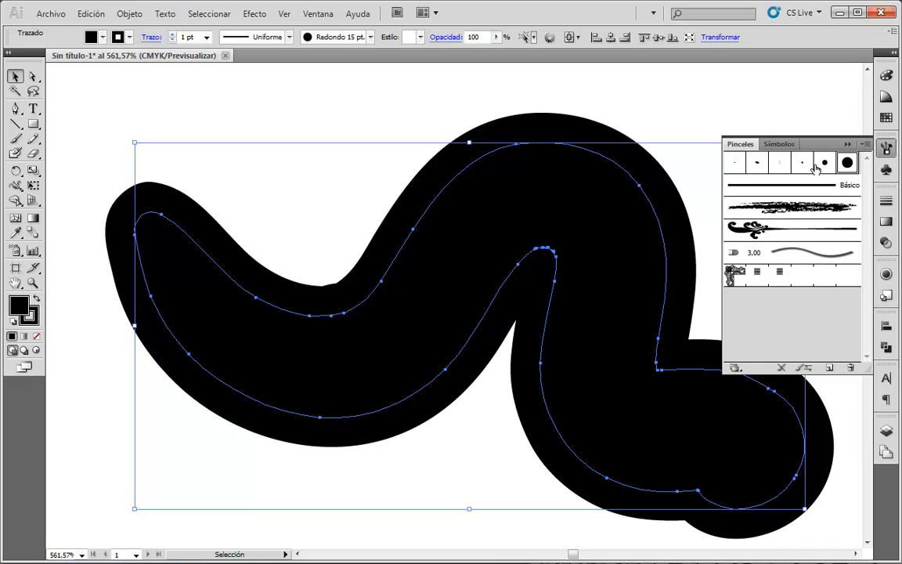
key("Delete")
left_click(641, 187)
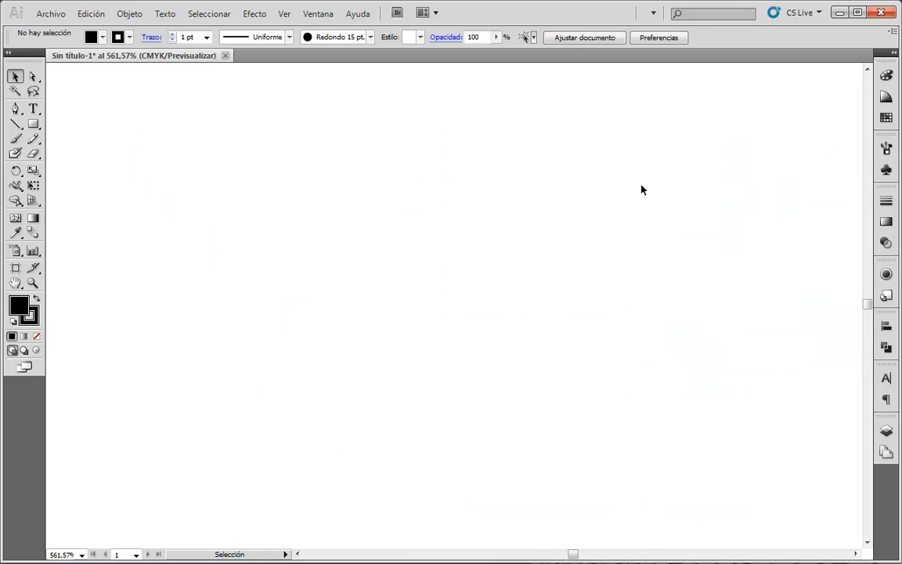
Set the Blob Brush roundness to 50% in its tool options, keeping the size control on "Presión"
left_click(15, 154)
double_click(15, 154)
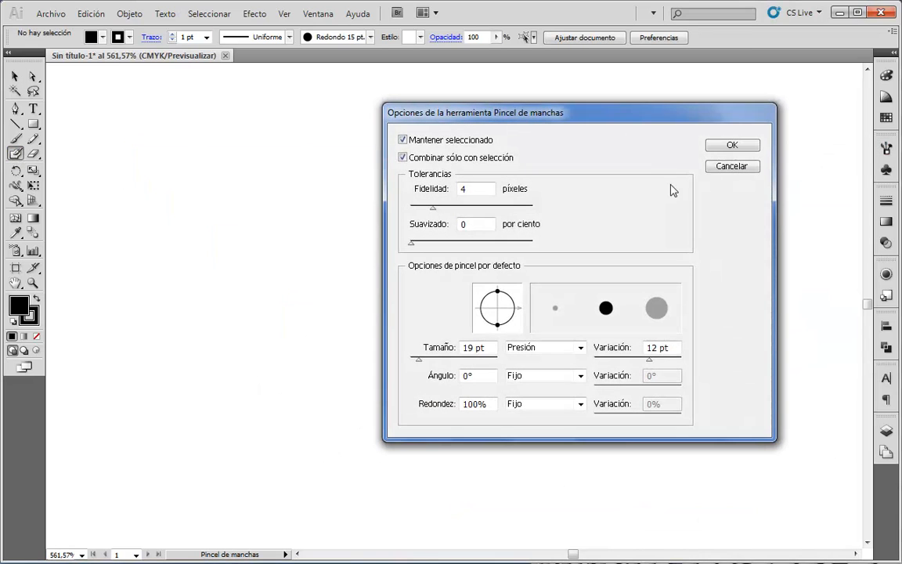
left_click(580, 347)
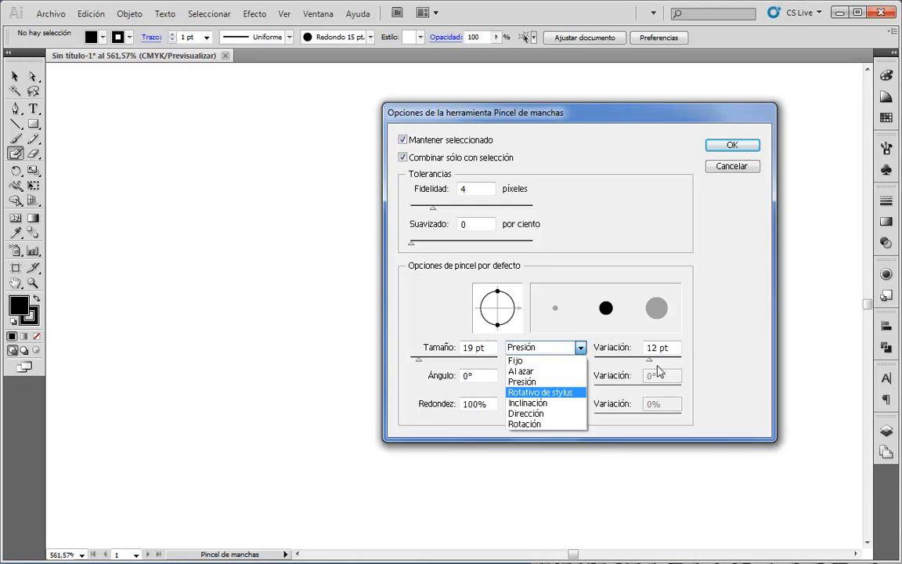
left_click(583, 347)
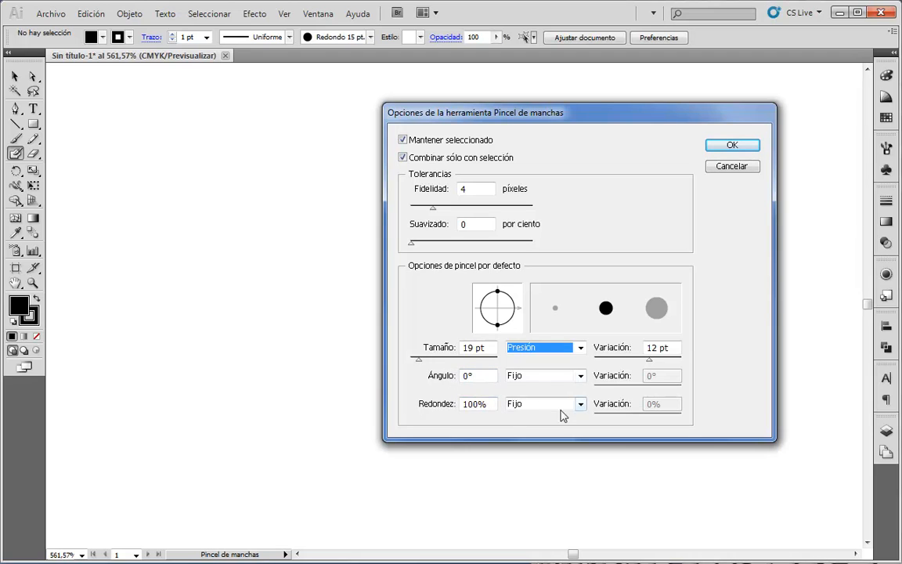
left_click(474, 404)
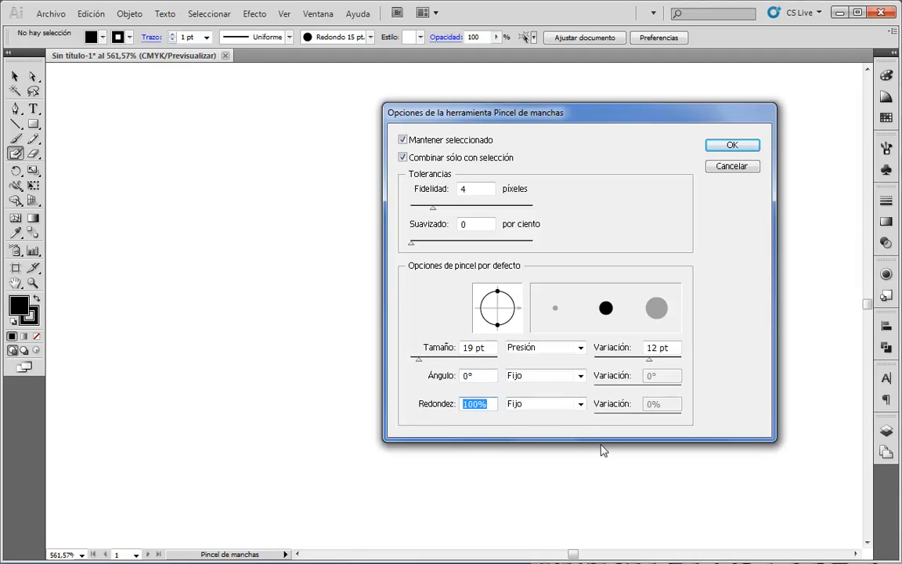
type("50")
left_click(481, 376)
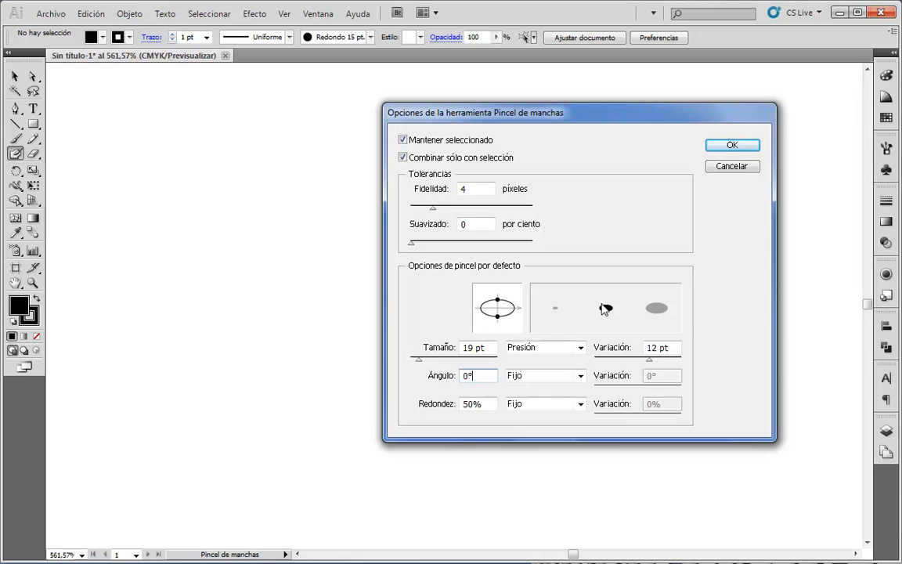
Control the brush roundness by "Presión" with 40% variation, and paint overlapping wavy strokes across the view with varying pen pressure
left_click(580, 403)
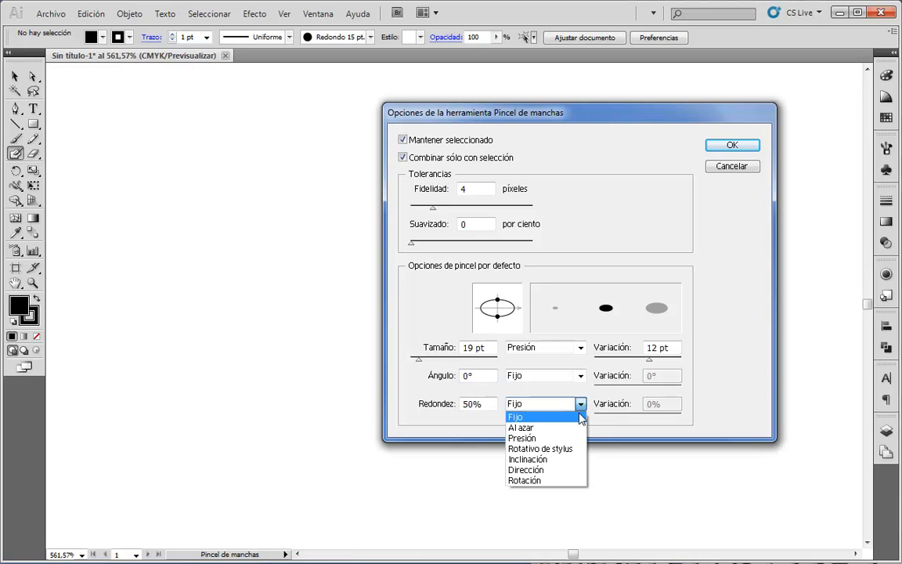
left_click(563, 438)
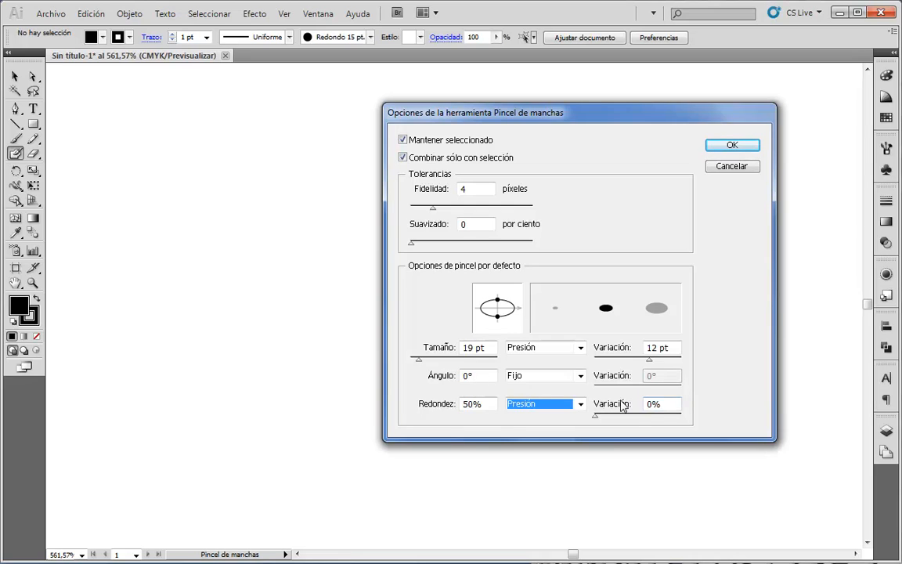
left_click_drag(600, 419, 665, 419)
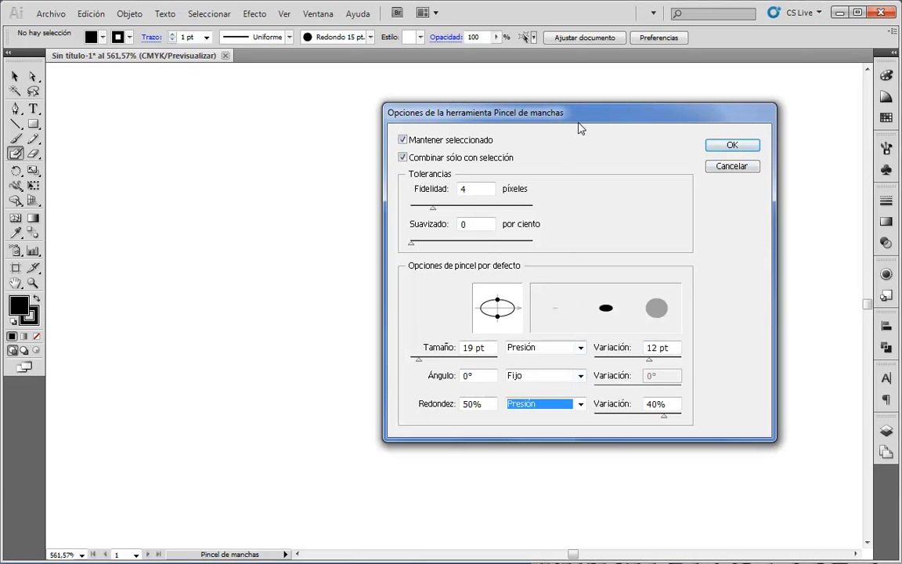
left_click(732, 145)
mouse_move(205, 265)
left_mouse_down()
mouse_move(287, 273)
mouse_move(393, 409)
mouse_move(455, 449)
mouse_move(577, 412)
mouse_move(499, 272)
mouse_move(384, 216)
mouse_move(415, 191)
mouse_move(423, 145)
mouse_move(491, 133)
mouse_move(625, 159)
mouse_move(715, 201)
mouse_move(788, 267)
mouse_move(811, 379)
mouse_move(748, 469)
mouse_move(580, 388)
mouse_move(431, 262)
mouse_move(302, 198)
mouse_move(139, 188)
mouse_move(86, 235)
mouse_move(72, 309)
mouse_move(113, 427)
mouse_move(271, 342)
mouse_move(533, 362)
mouse_move(619, 290)
left_mouse_up()
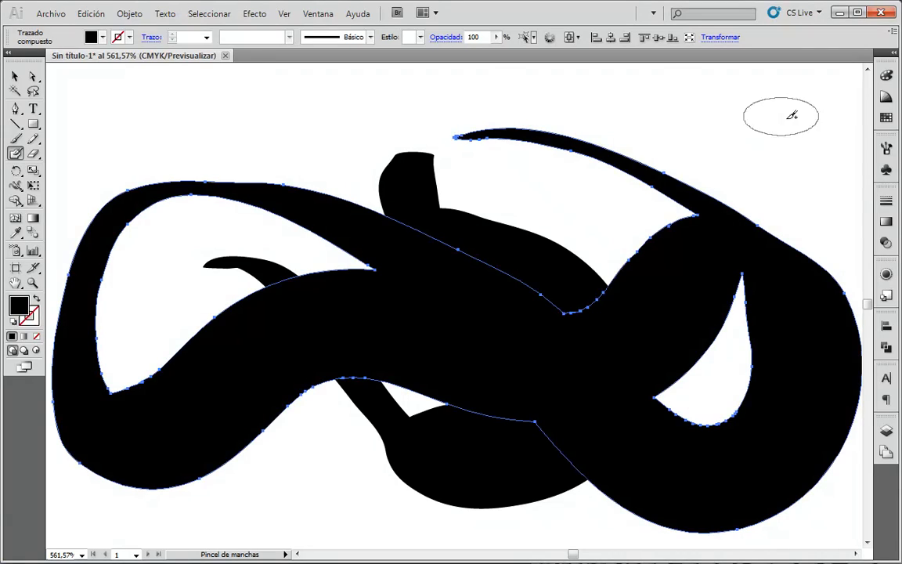
Set the Blob Brush angle to 90° in its tool options and apply it
double_click(15, 155)
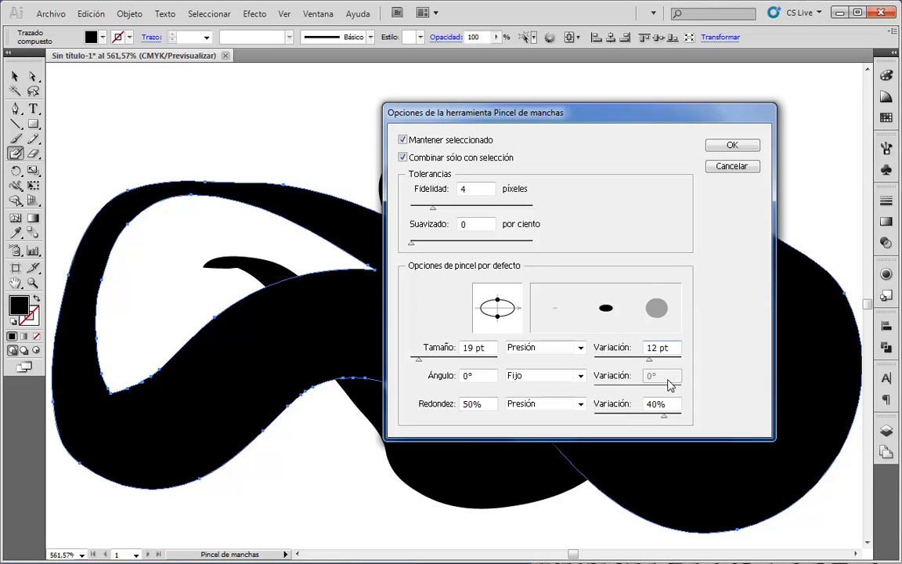
double_click(467, 375)
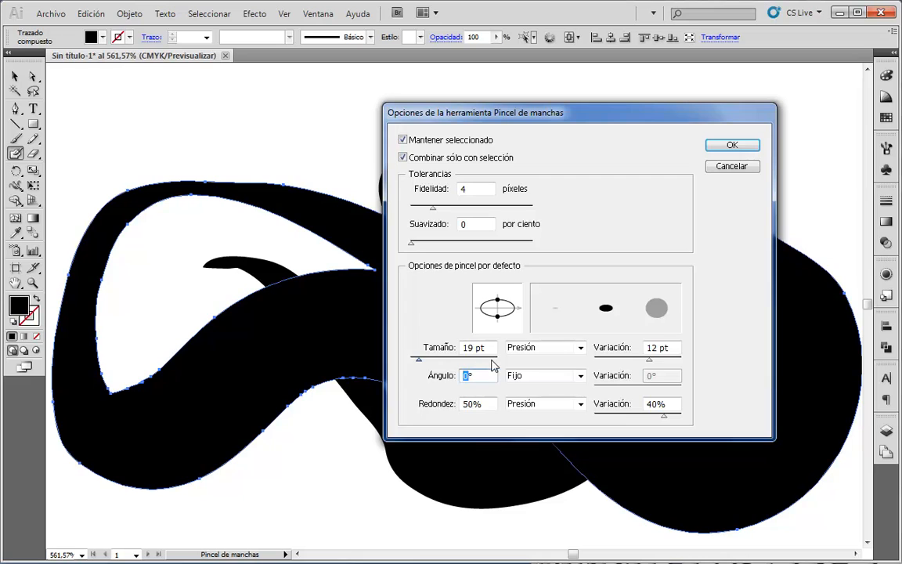
key("Return")
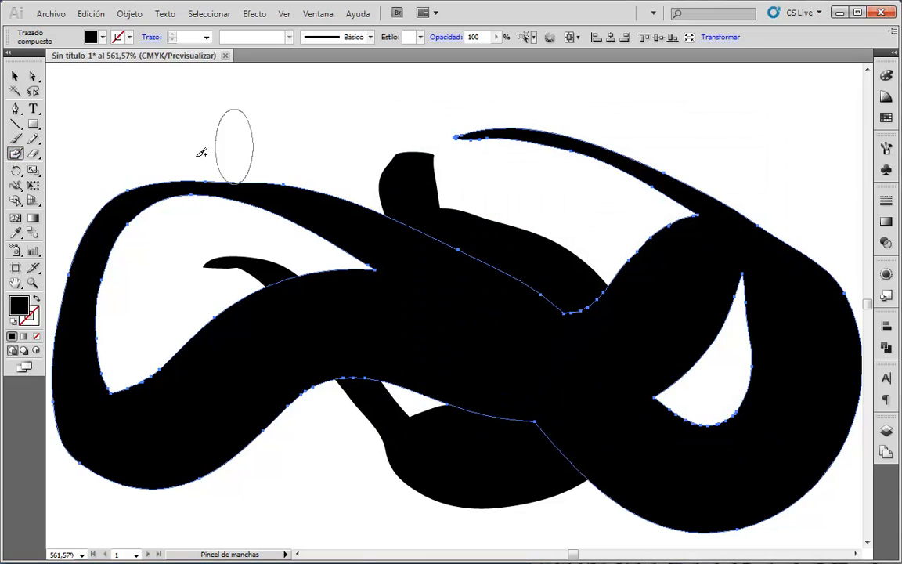
In the Blob Brush options, control the angle by "Presión" with 43° variation and set the size control to "Fijo"
double_click(16, 154)
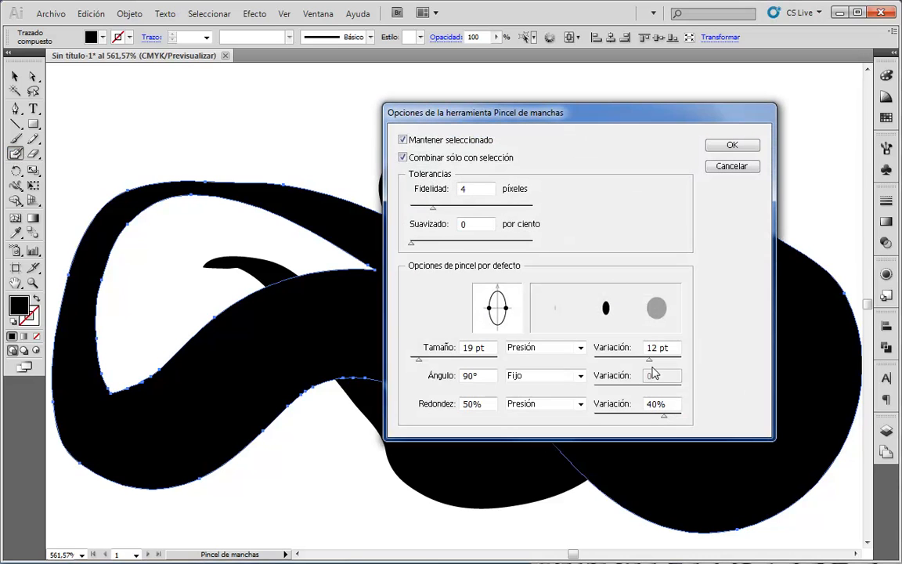
left_click(581, 375)
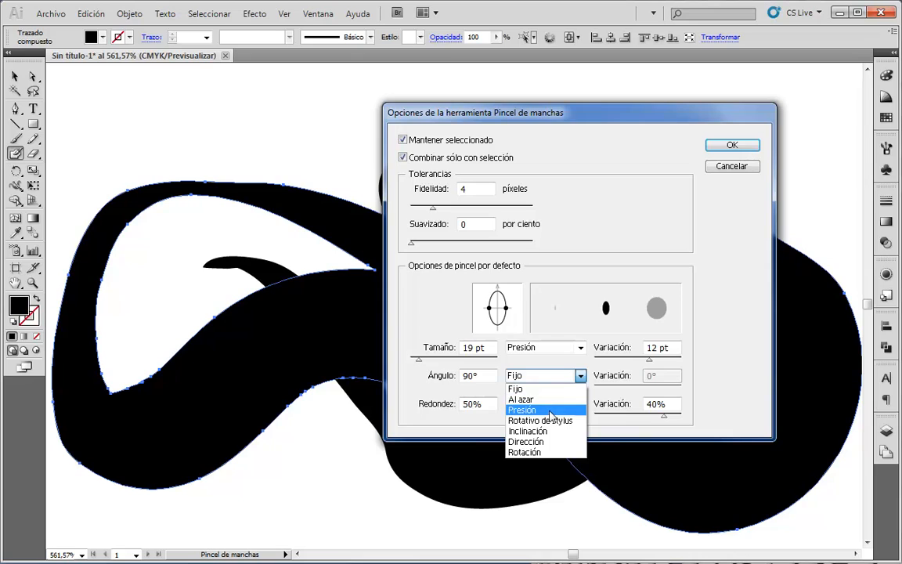
left_click(569, 401)
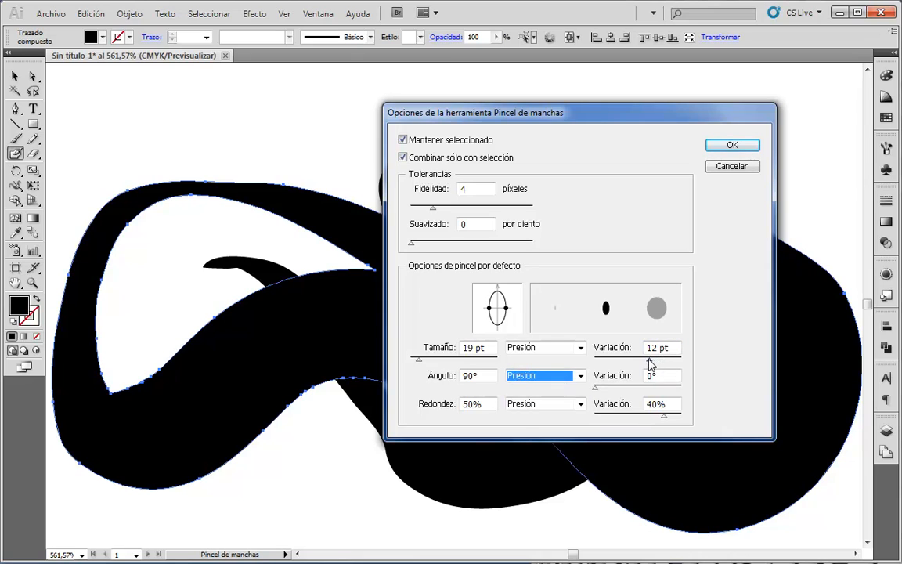
left_click_drag(648, 360, 595, 361)
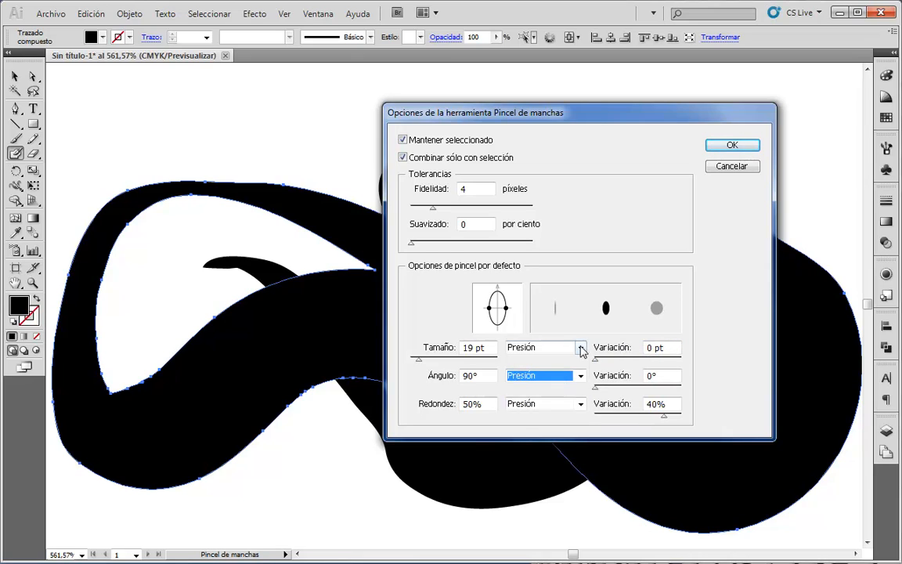
left_click(582, 349)
left_click(532, 361)
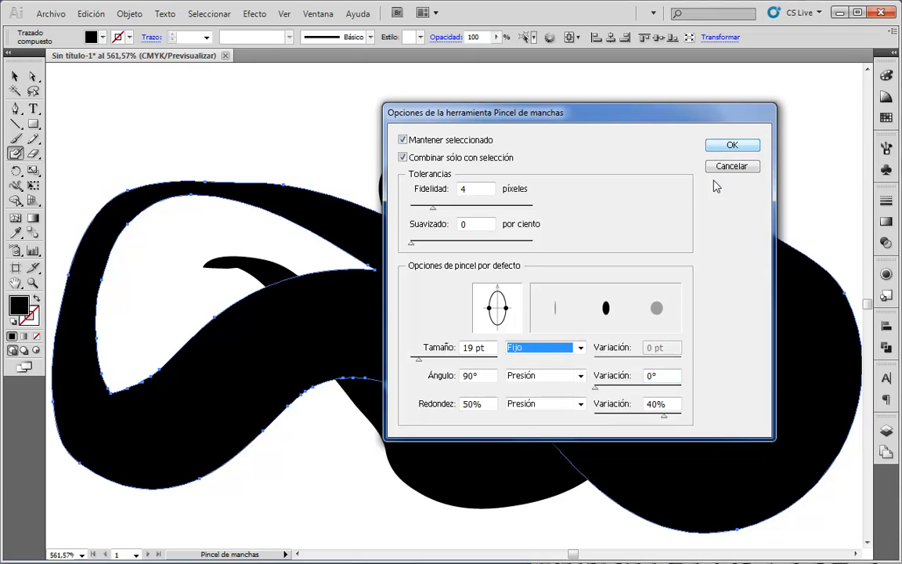
left_click(614, 388)
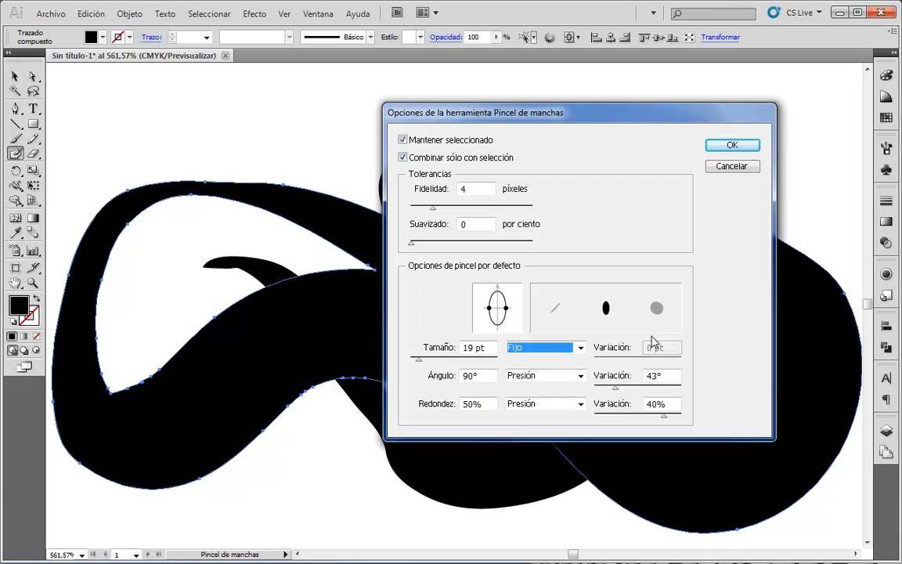
left_click(736, 145)
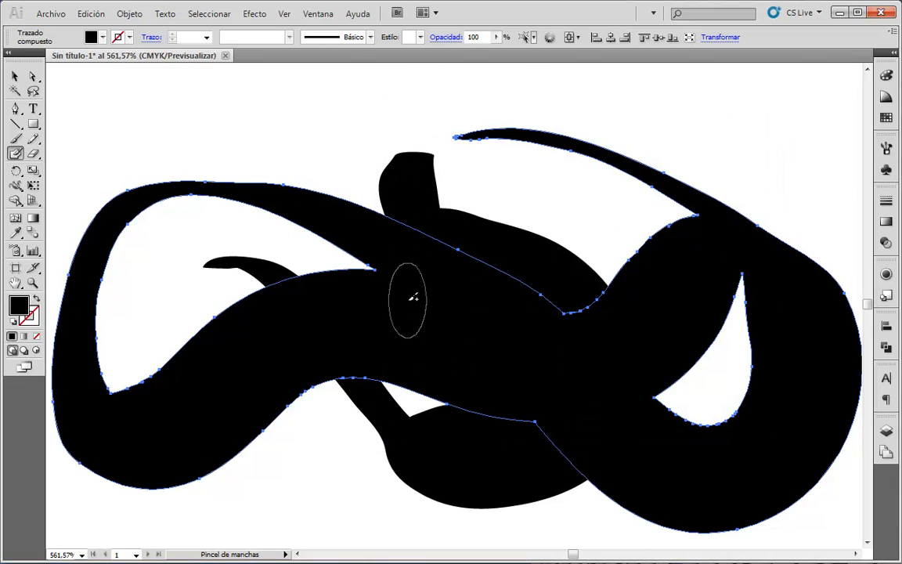
Delete the existing overlapping strokes and paint new thick wavy strokes across the empty area with varying pen pressure
left_click_drag(198, 137, 471, 346)
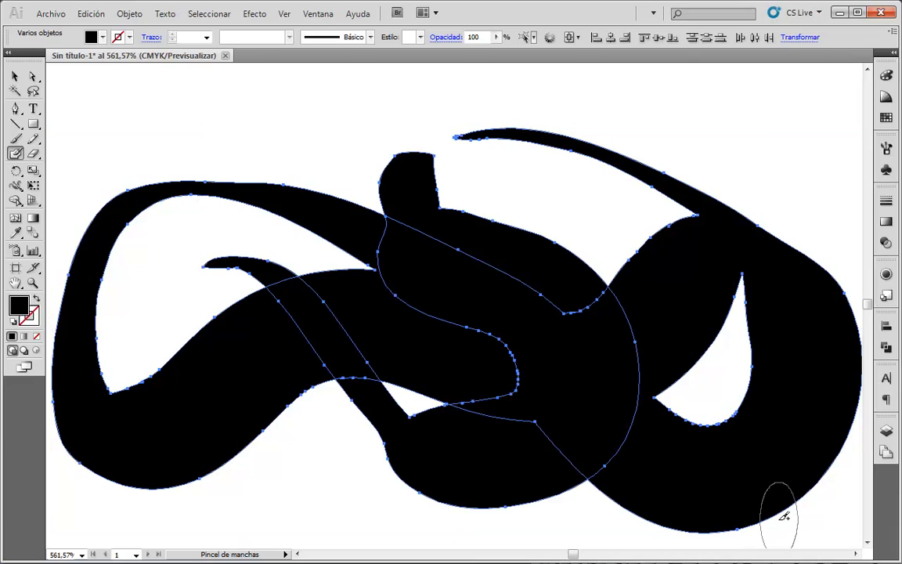
key("Delete")
mouse_move(145, 151)
left_mouse_down()
mouse_move(220, 227)
mouse_move(302, 240)
mouse_move(455, 164)
mouse_move(487, 184)
mouse_move(529, 246)
mouse_move(572, 219)
mouse_move(574, 200)
mouse_move(650, 162)
mouse_move(789, 254)
mouse_move(796, 299)
mouse_move(775, 322)
mouse_move(732, 337)
mouse_move(669, 309)
mouse_move(628, 319)
mouse_move(568, 363)
mouse_move(520, 436)
mouse_move(486, 463)
mouse_move(439, 455)
mouse_move(430, 405)
mouse_move(457, 306)
mouse_move(451, 283)
mouse_move(434, 271)
mouse_move(405, 263)
mouse_move(361, 277)
mouse_move(254, 375)
left_mouse_up()
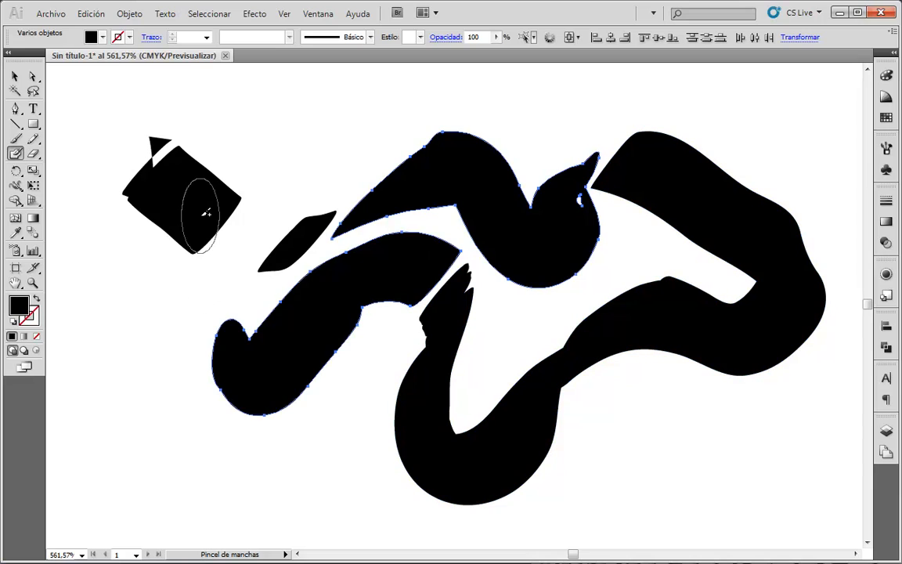
Select all the newly painted strokes with the Selection tool and delete them to clear the artboard
left_click(14, 76)
left_click_drag(121, 86, 800, 522)
key("Delete")
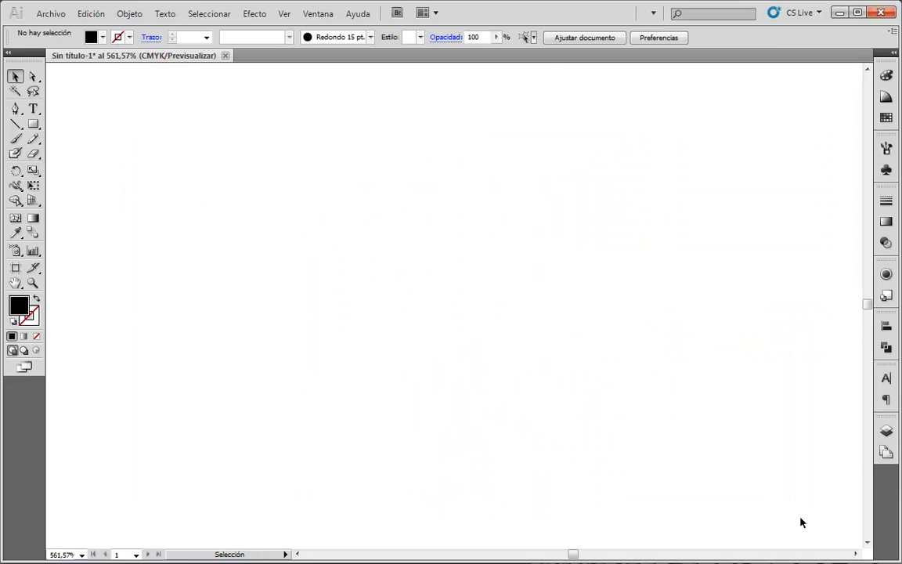